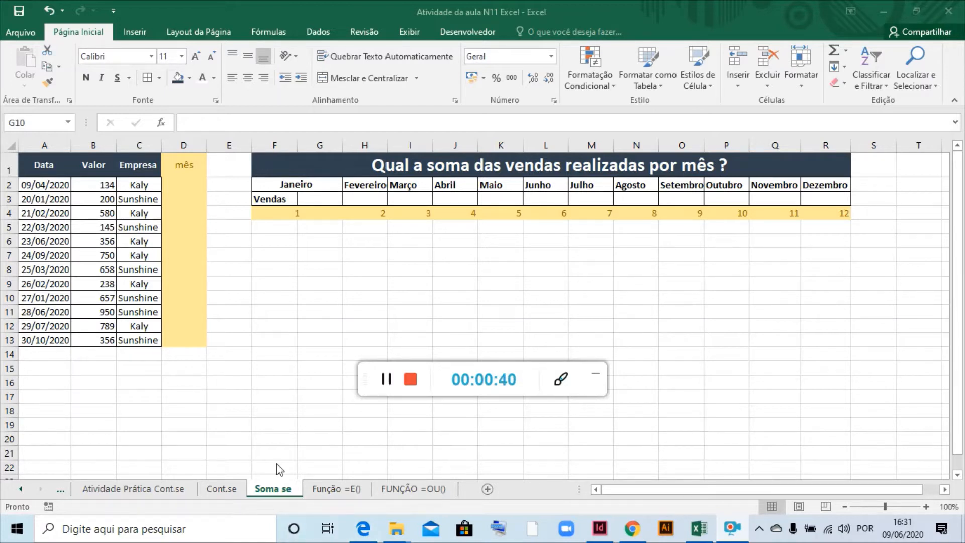
Review the monthly sales count example on the Cont.se sheet and return to the Soma se sheet
left_click(225, 499)
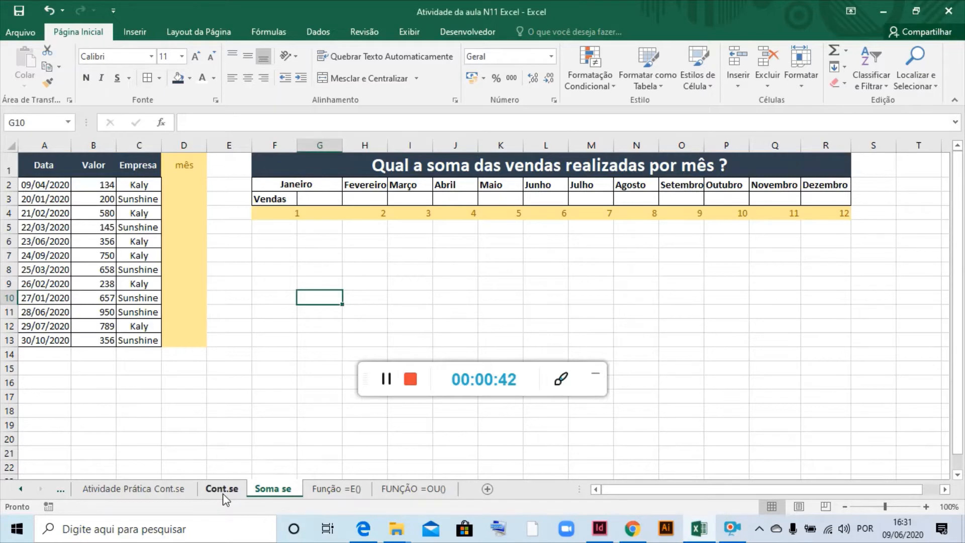
left_click(222, 494)
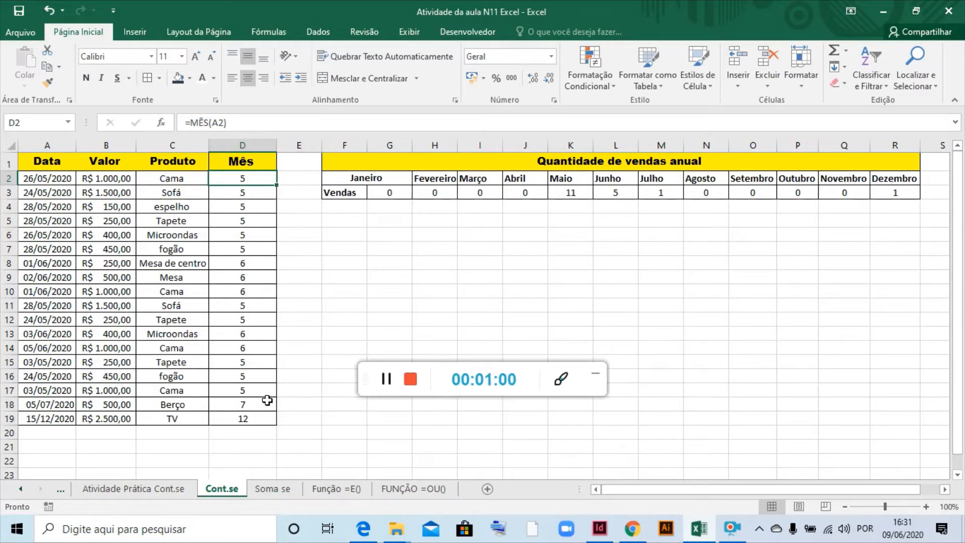
left_click(282, 494)
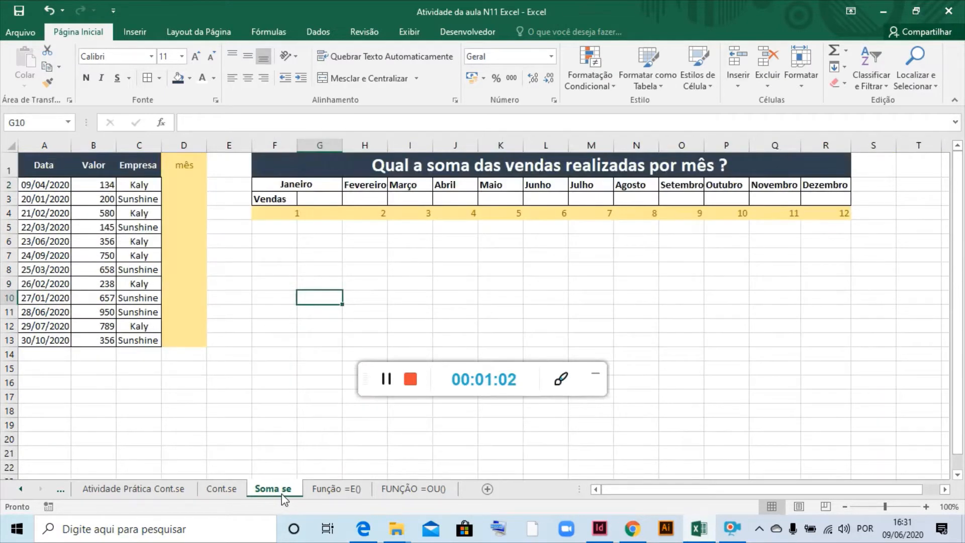
left_click(367, 196)
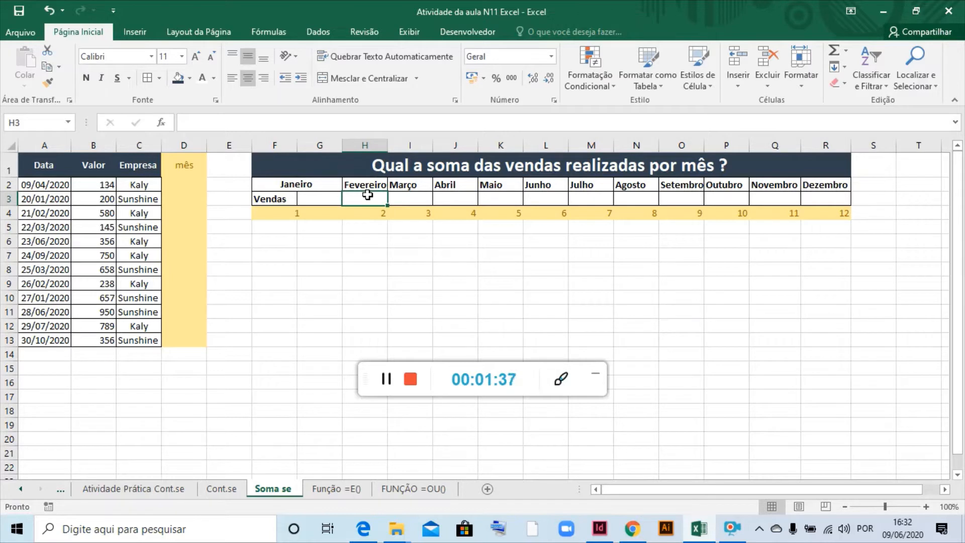
left_click(455, 199)
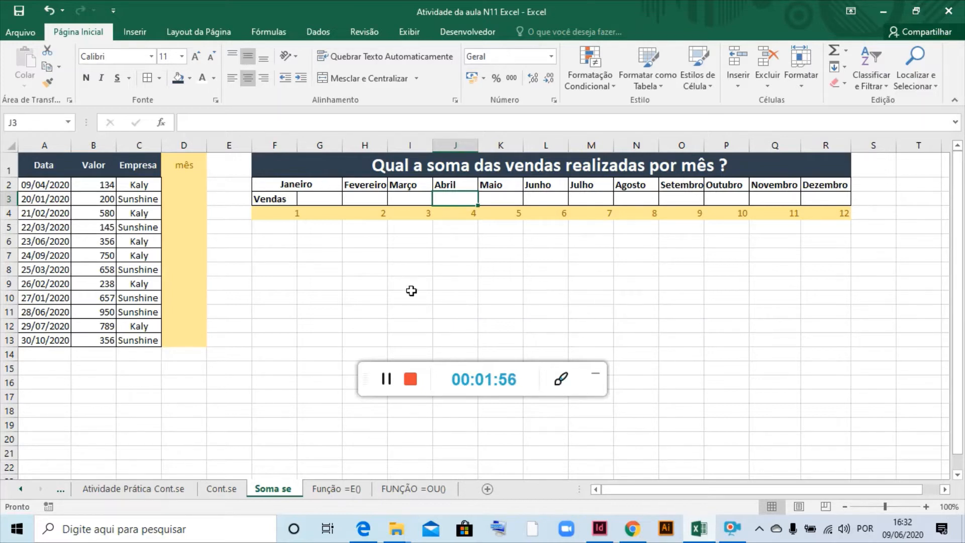
left_click(327, 199)
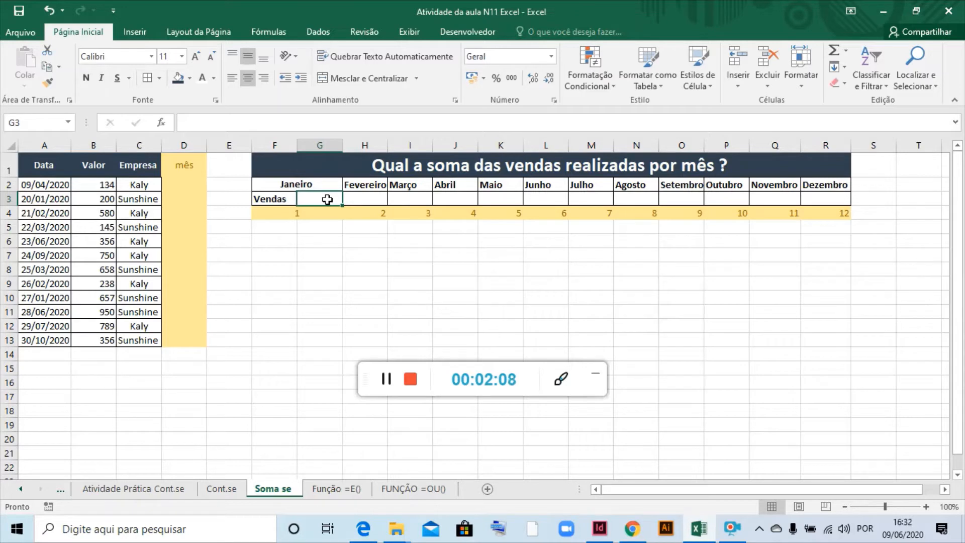
type("=")
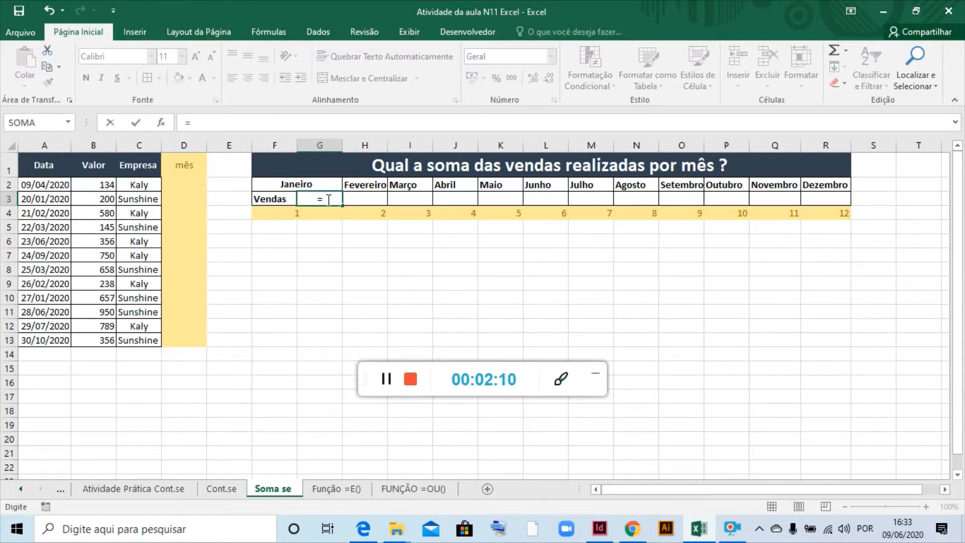
type("somase")
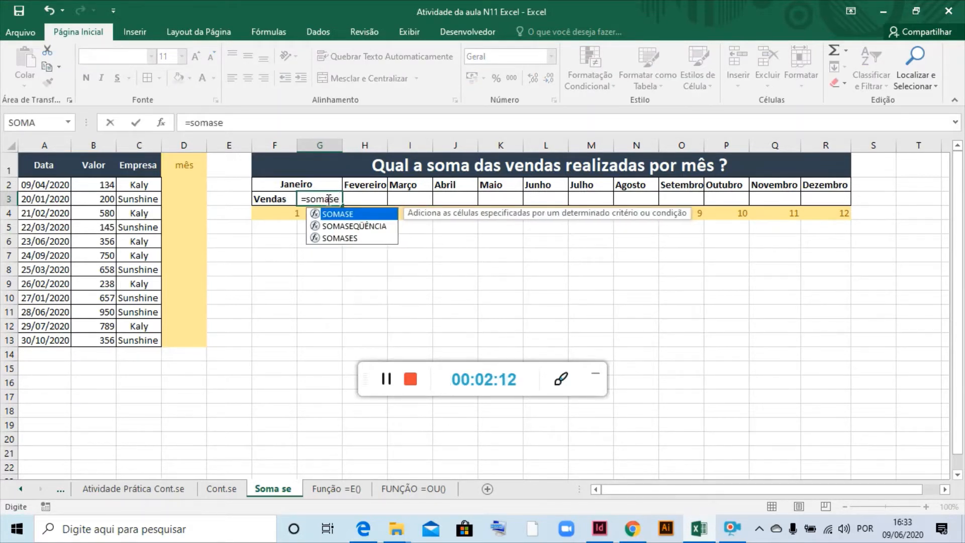
type("(")
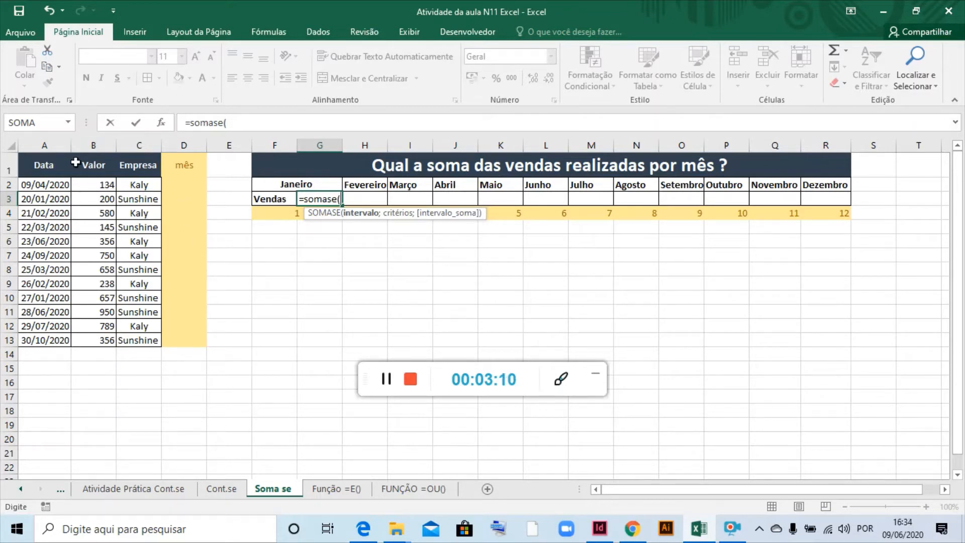
key("BackSpace")
key("BackSpace")
key("BackSpace")
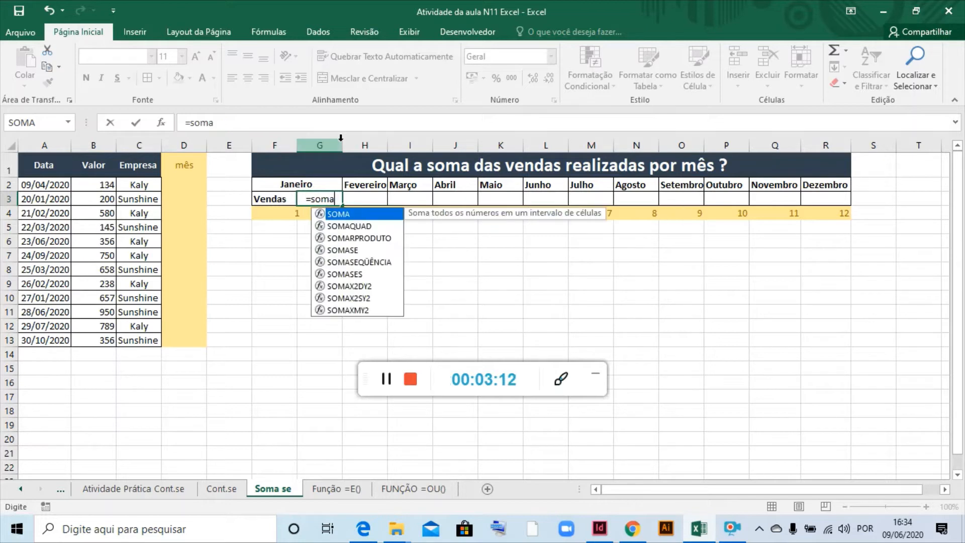
key("BackSpace")
key("BackSpace")
key("BackSpace")
key("BackSpace")
key("BackSpace")
key("Escape")
left_click(278, 283)
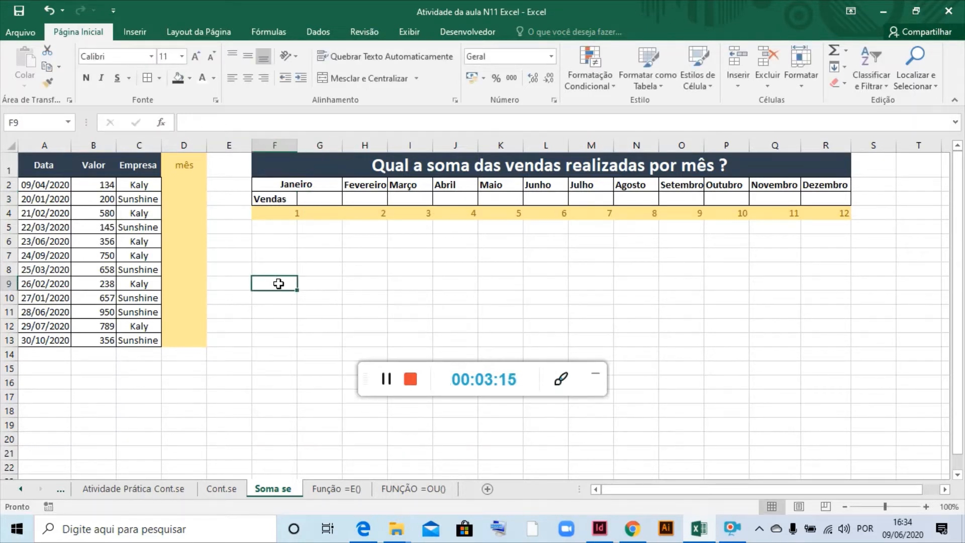
Enter the formula =MÊS(A2) in cell D2 to extract the month from the first date
left_click(181, 182)
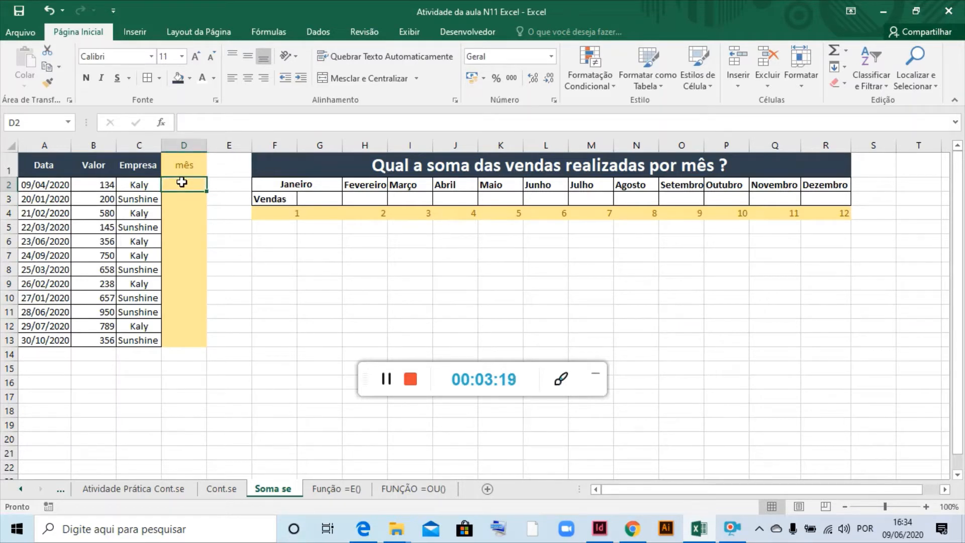
type("=m")
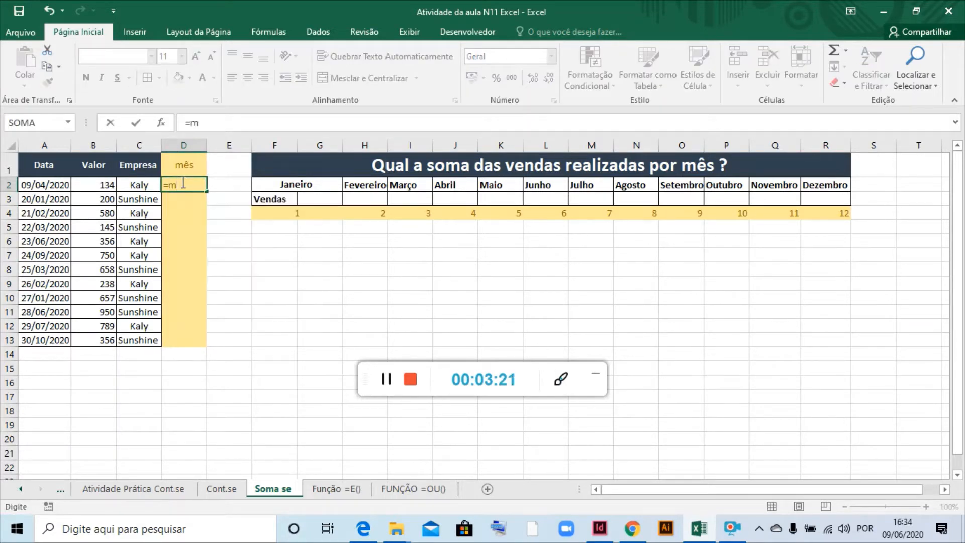
type("ês(")
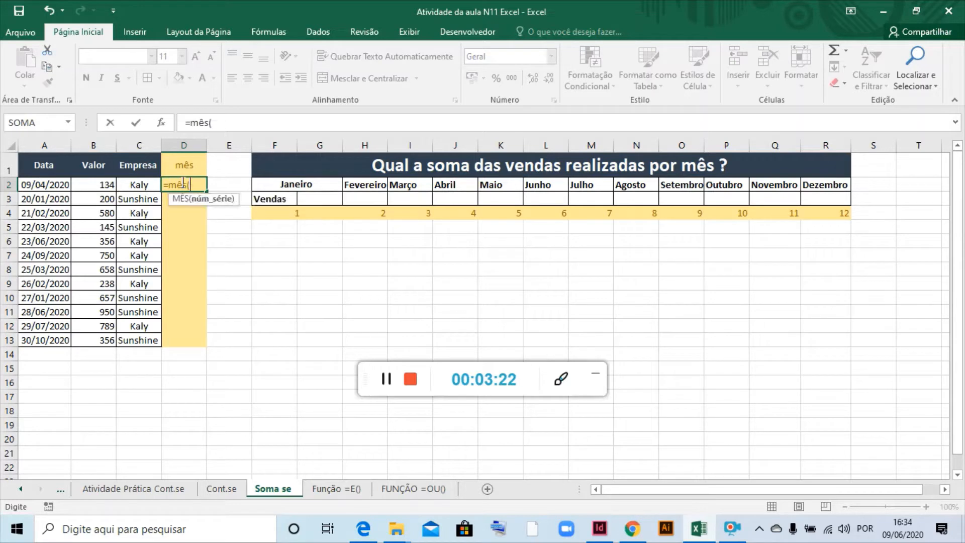
left_click(47, 185)
type(")")
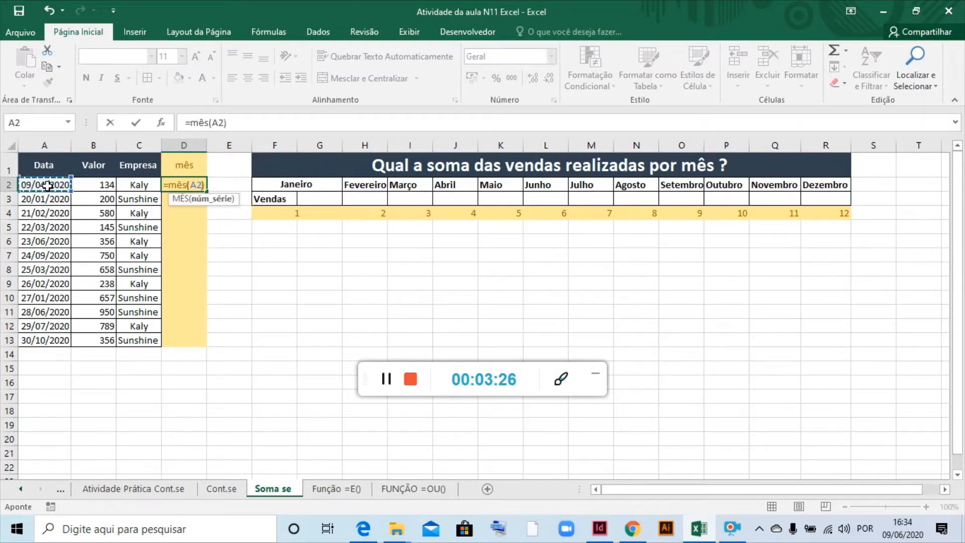
key("Return")
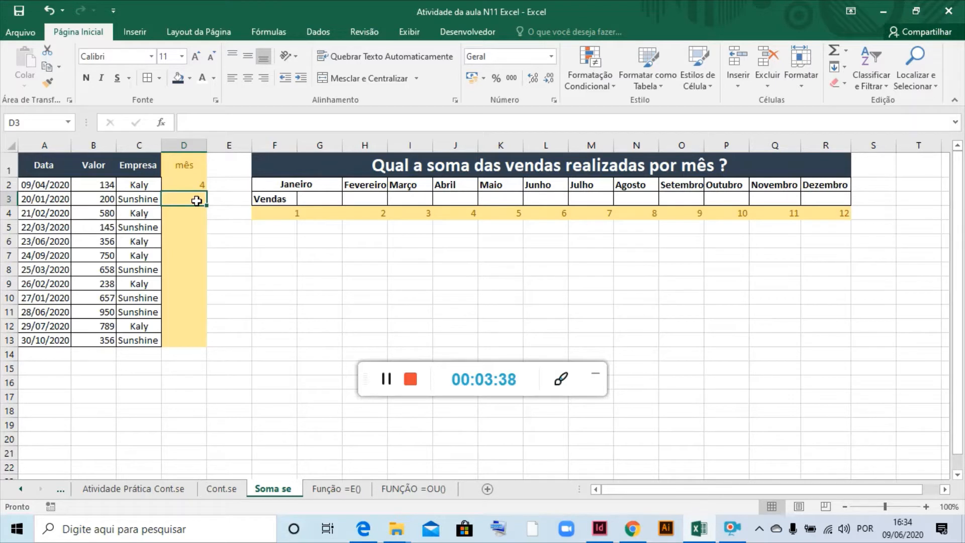
Enter the formula =MÊS(A3) in cell D3 for the second date
type("=mê")
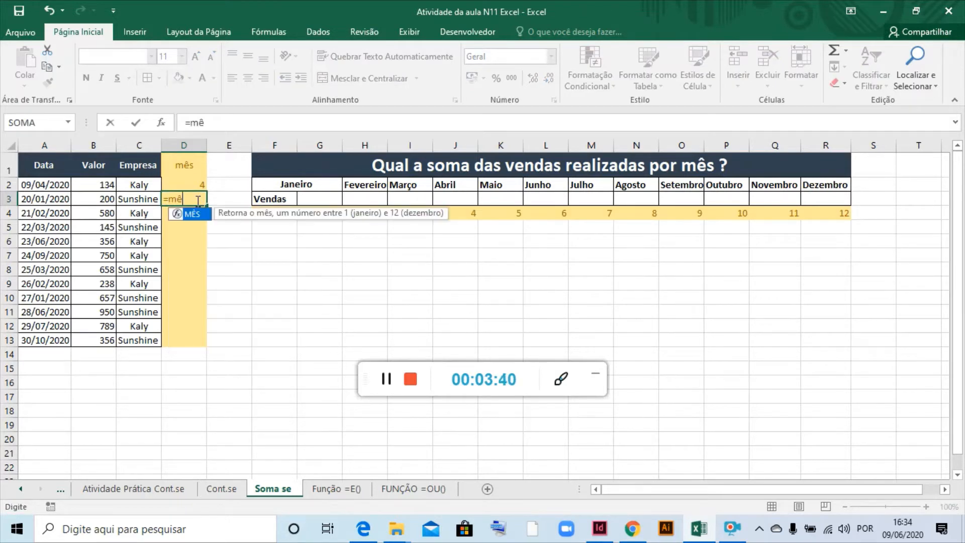
type("s(")
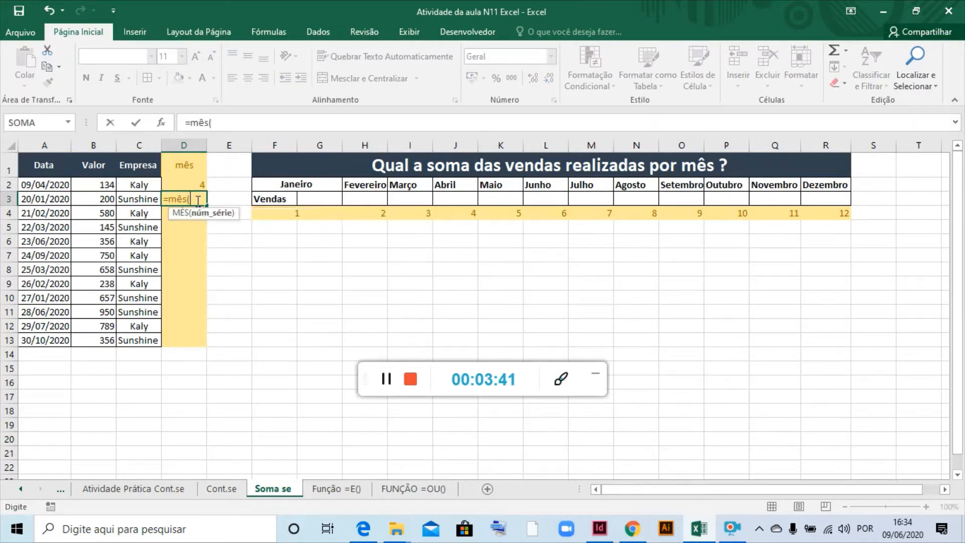
left_click(63, 199)
type(")")
key("Return")
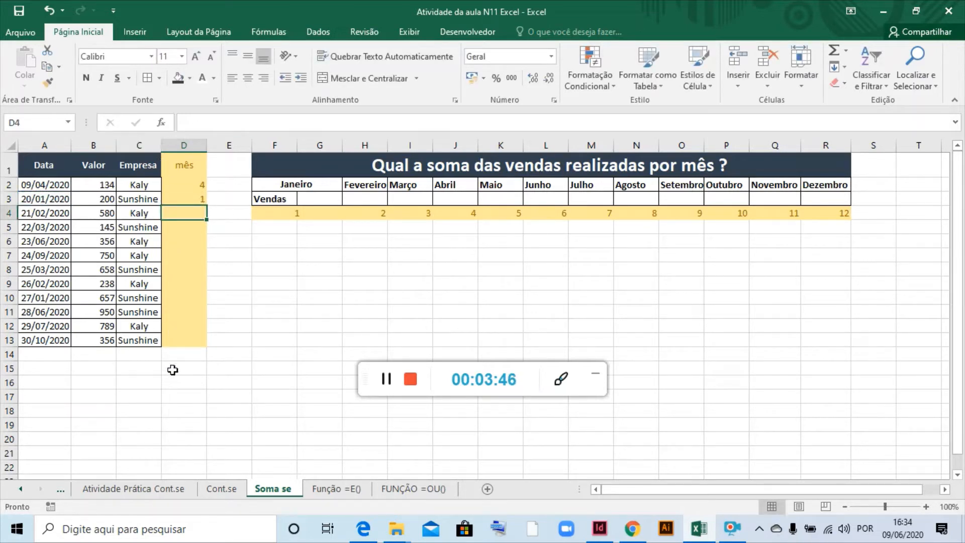
Enter the formula =MÊS(A4) in cell D4 for the third date
left_click(196, 199)
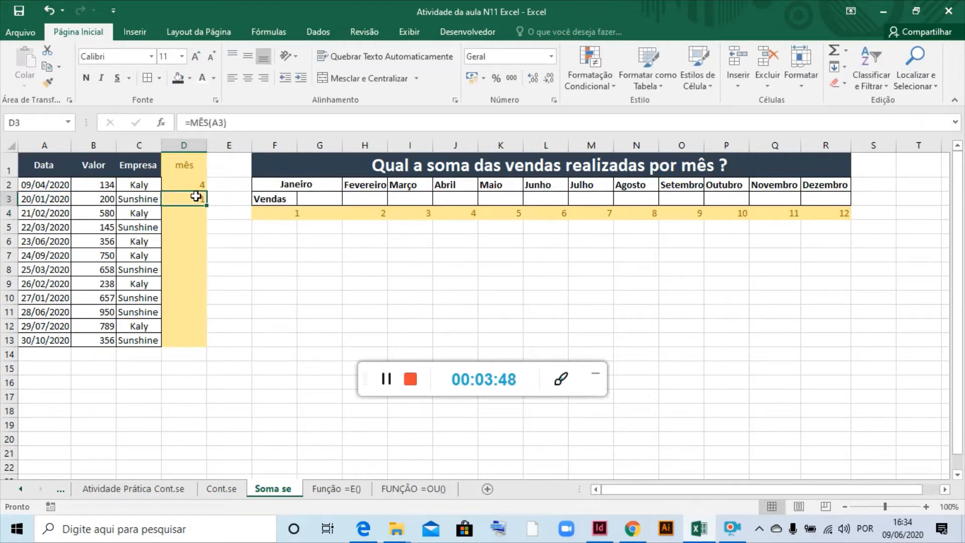
left_click(190, 214)
type("=")
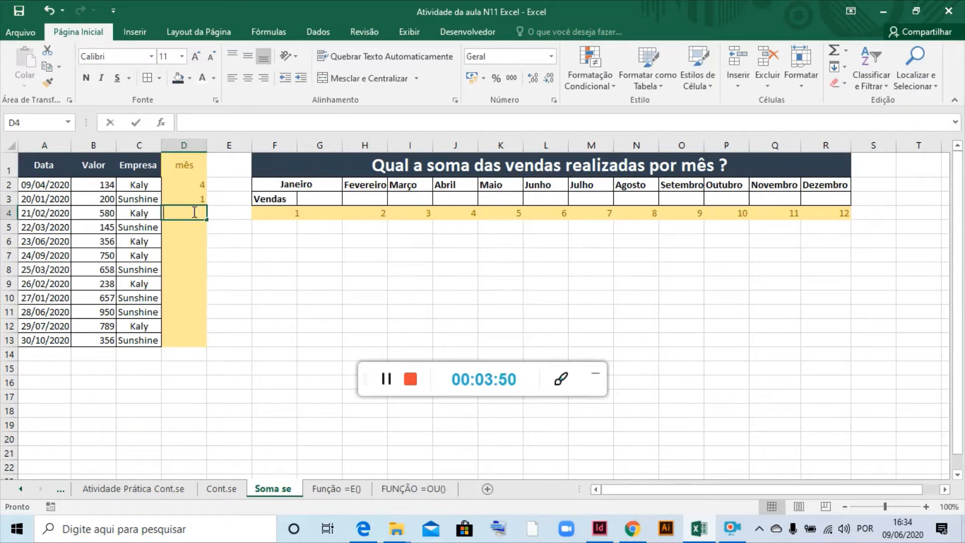
type("mês")
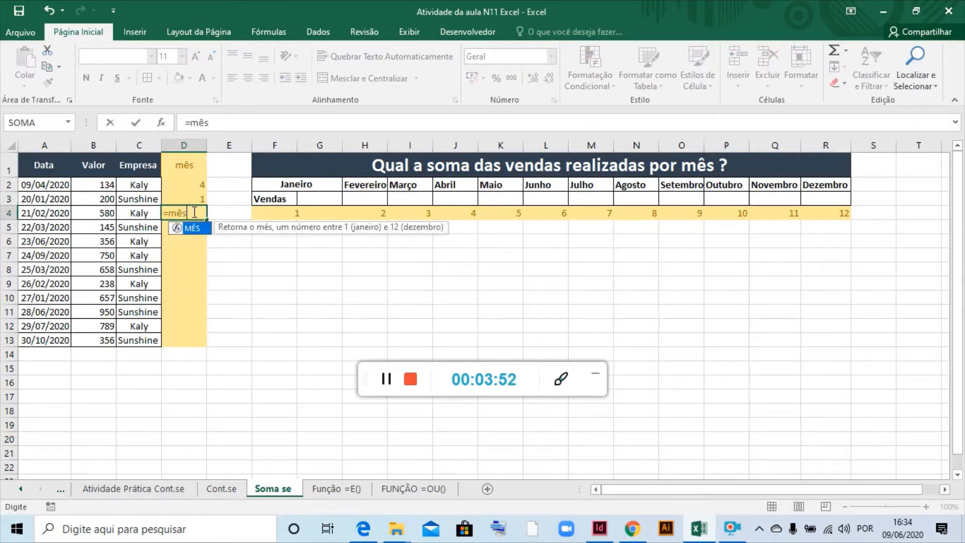
type("(")
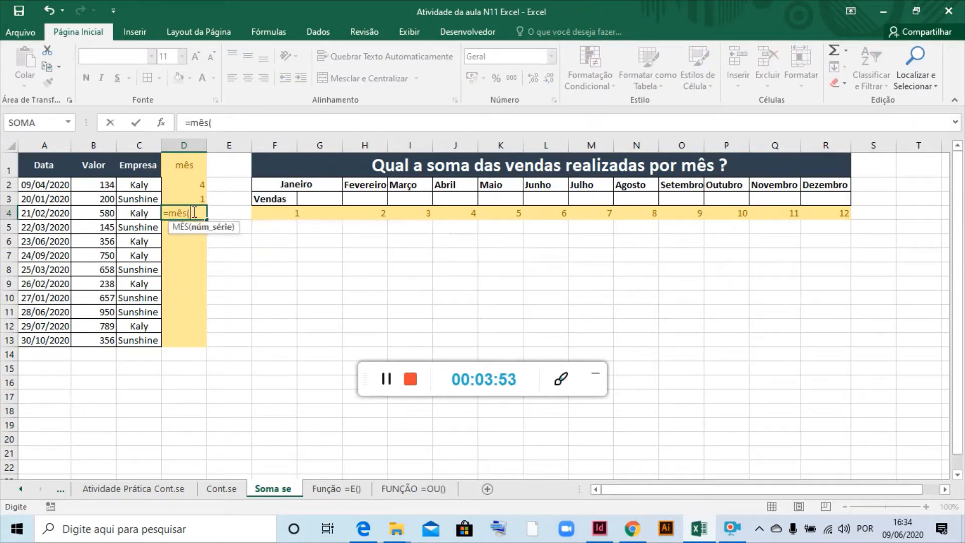
left_click(32, 214)
type(")")
key("Return")
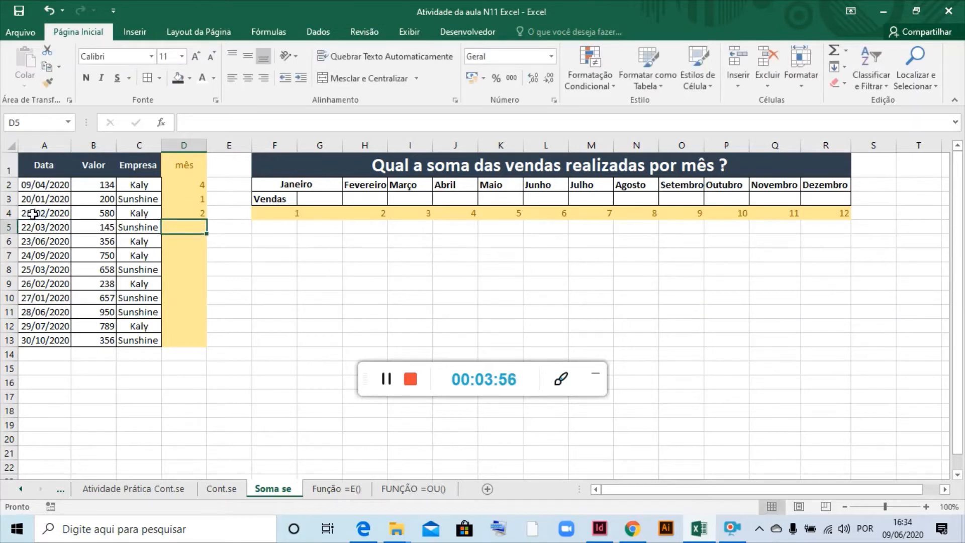
Fill the month formula from D4 down through D13
left_click(194, 211)
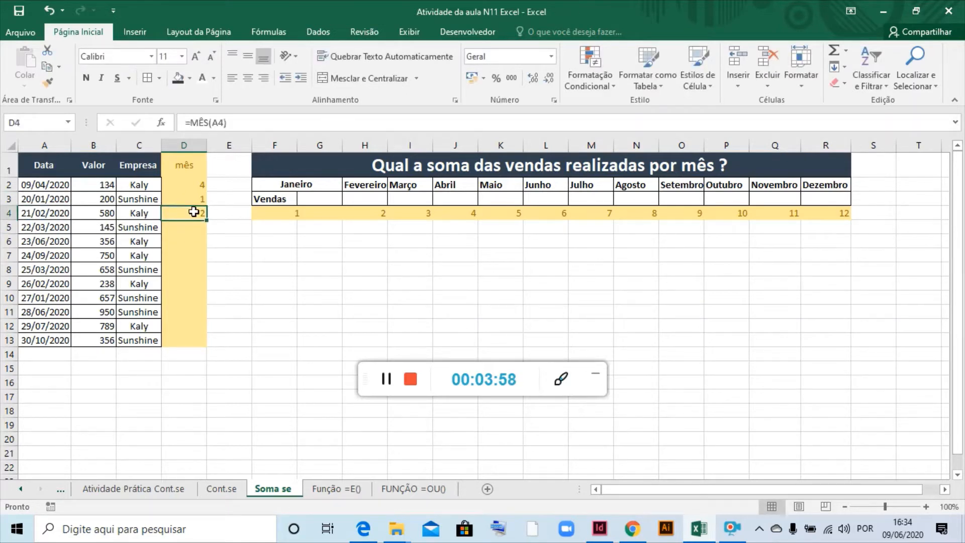
left_click_drag(208, 220, 207, 346)
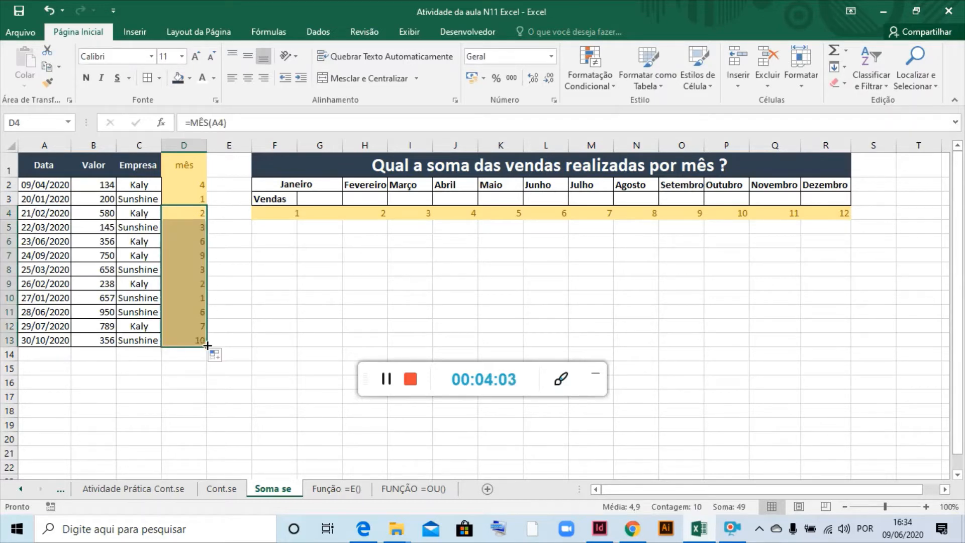
left_click(273, 299)
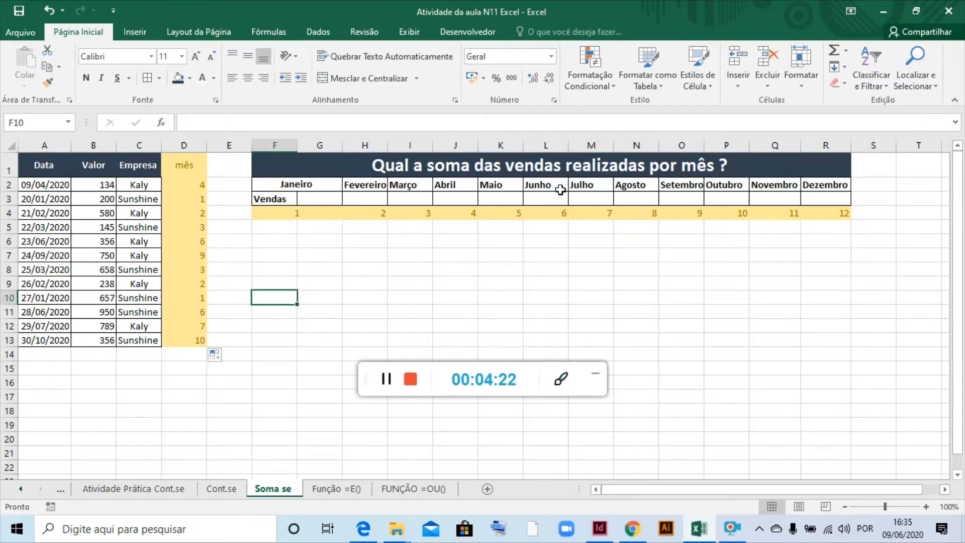
Enter the formula =SOMASE(D:D;1;B:B) in cell G3 for Janeiro and check it against the January dates in A3 and A10
left_click(319, 198)
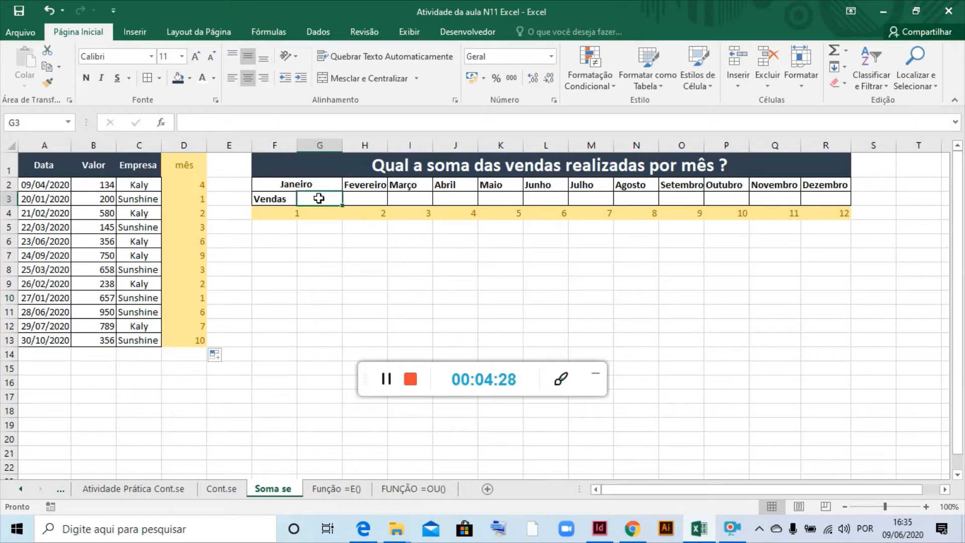
type("=")
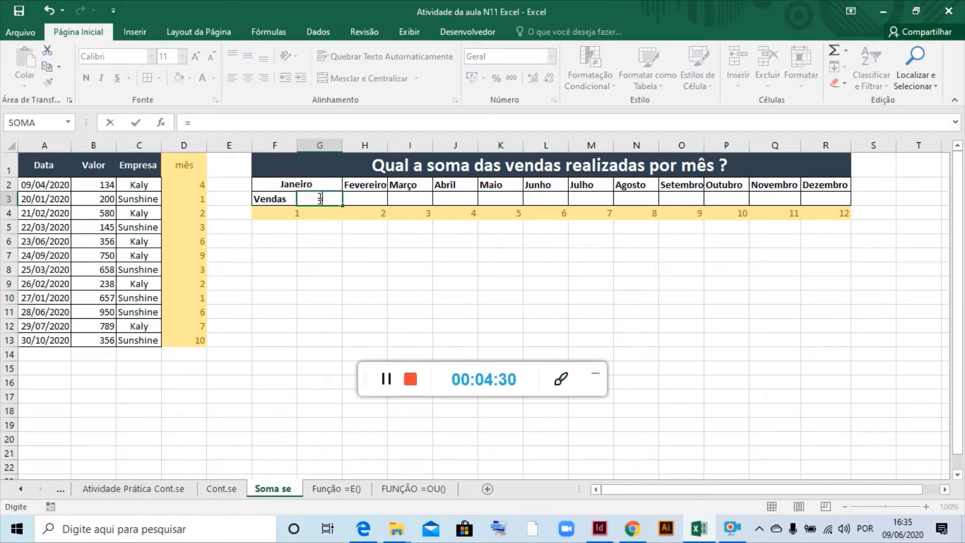
type("somase")
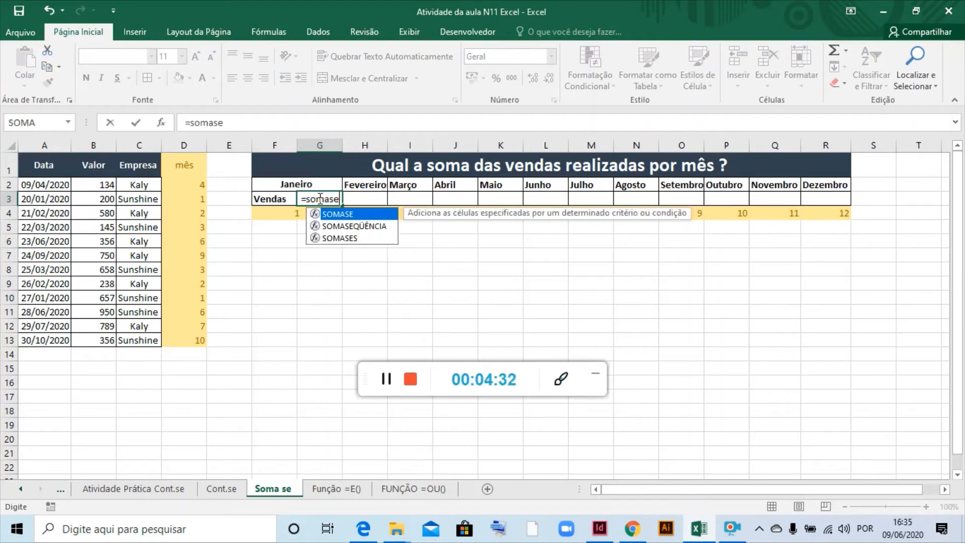
type("(")
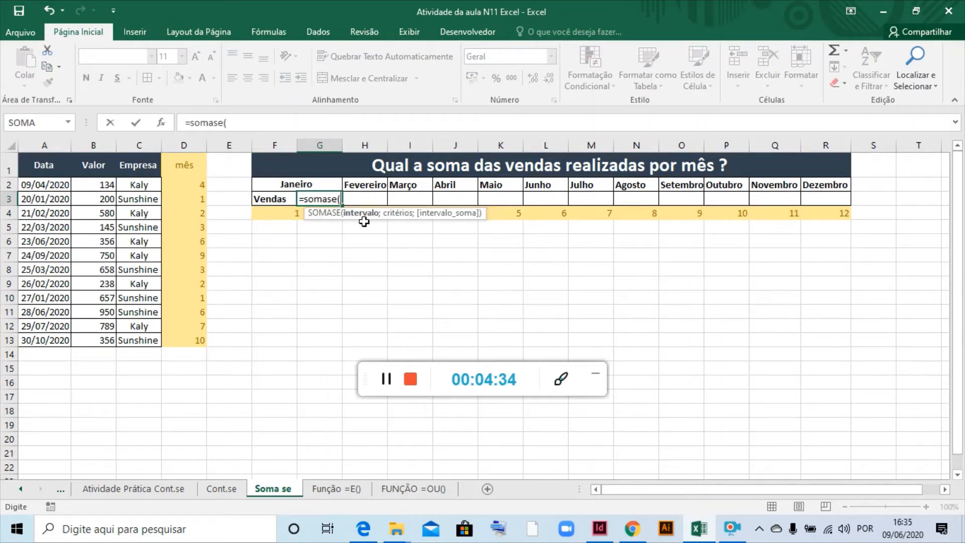
left_click(185, 142)
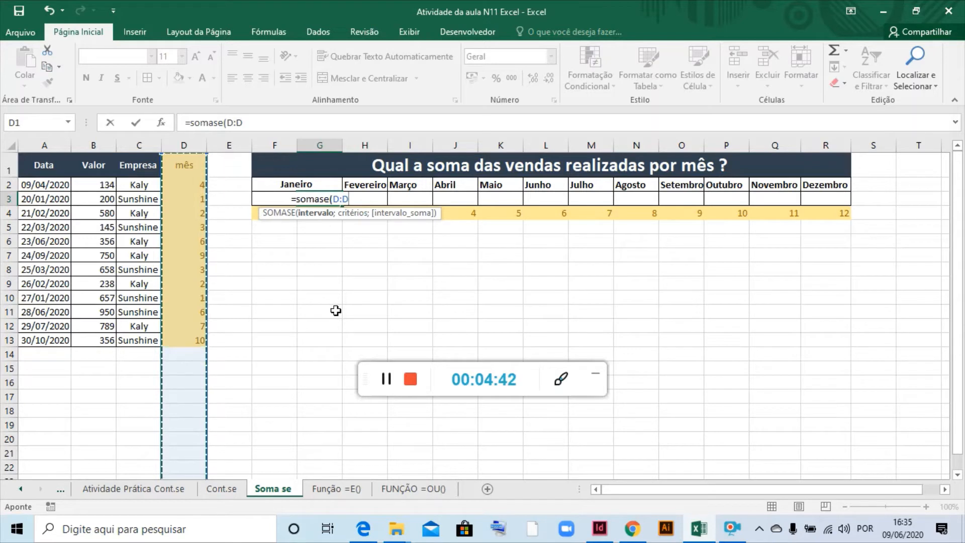
type(";")
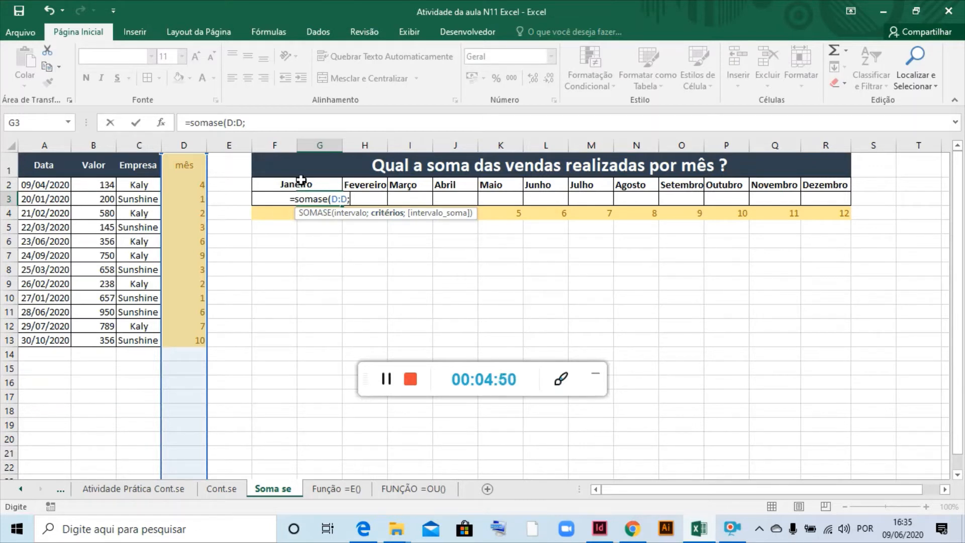
left_click(285, 214)
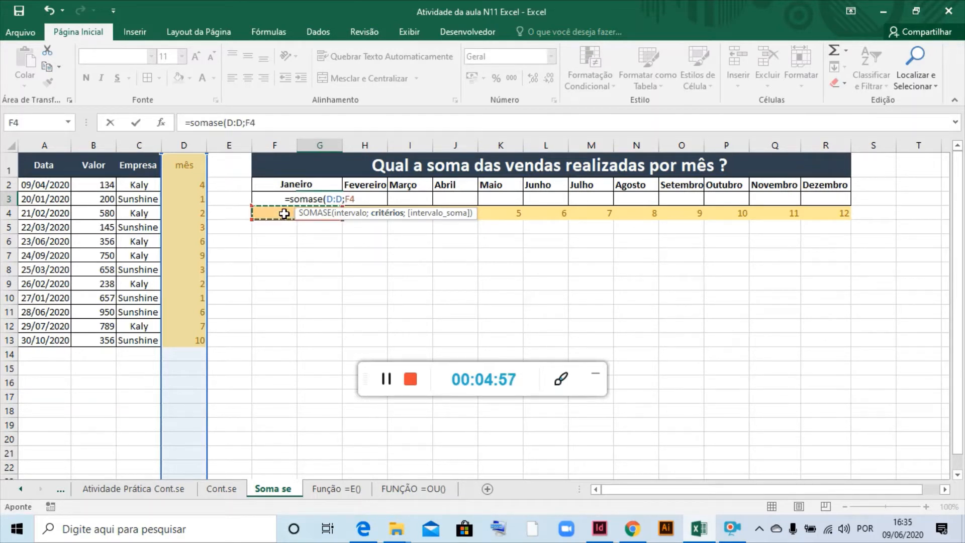
key("BackSpace")
key("BackSpace")
type("1")
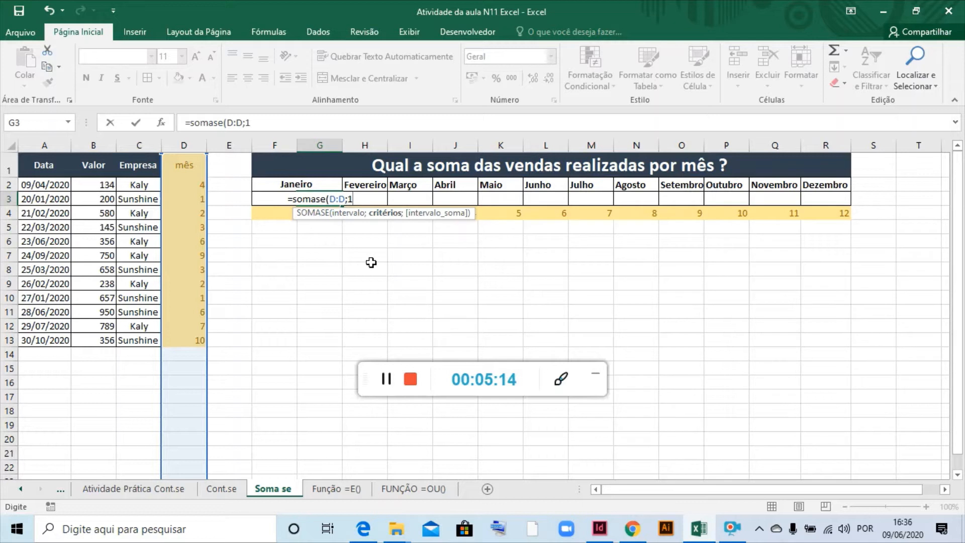
type(";")
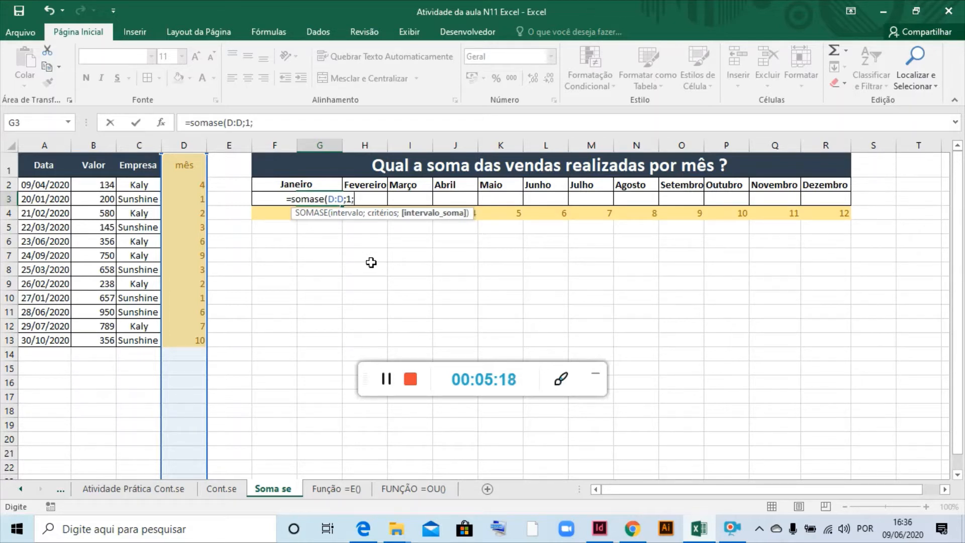
left_click(93, 141)
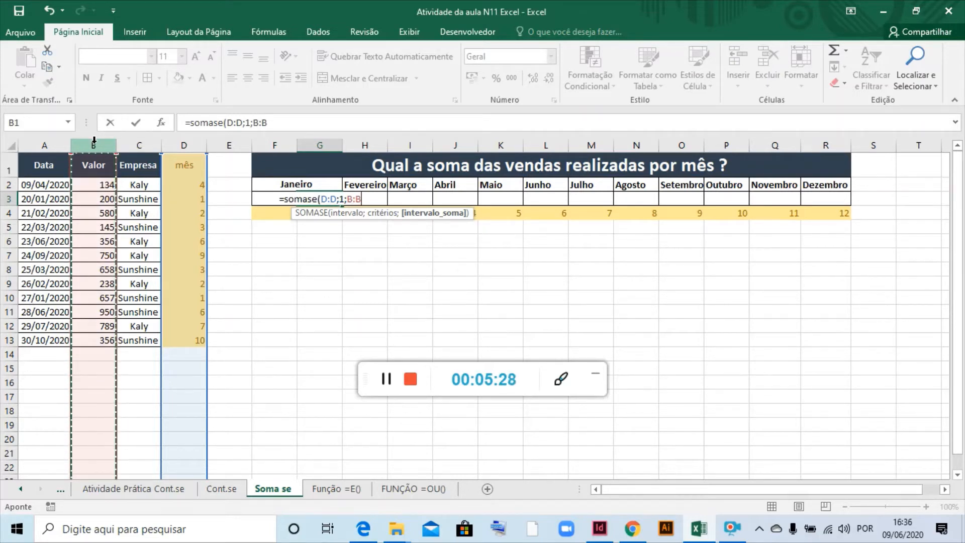
type(")")
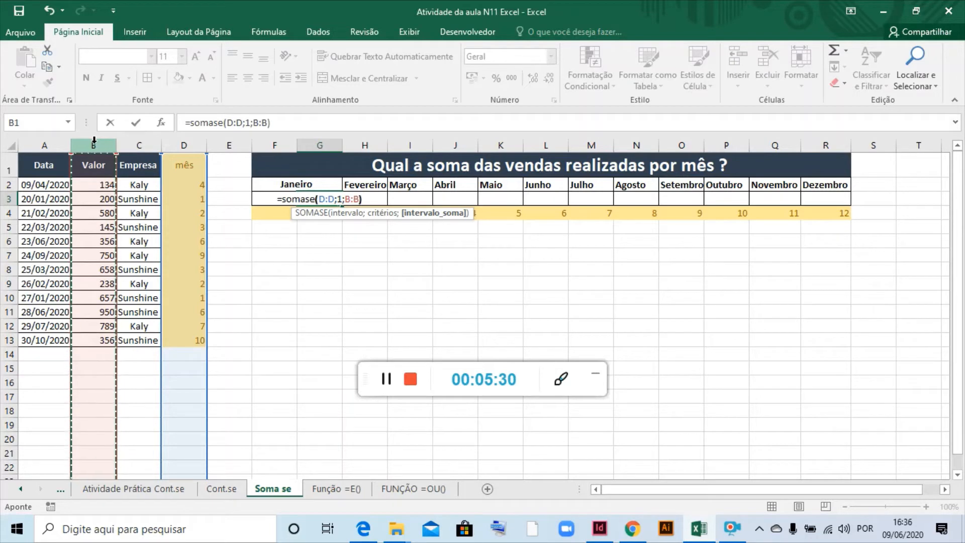
key("Return")
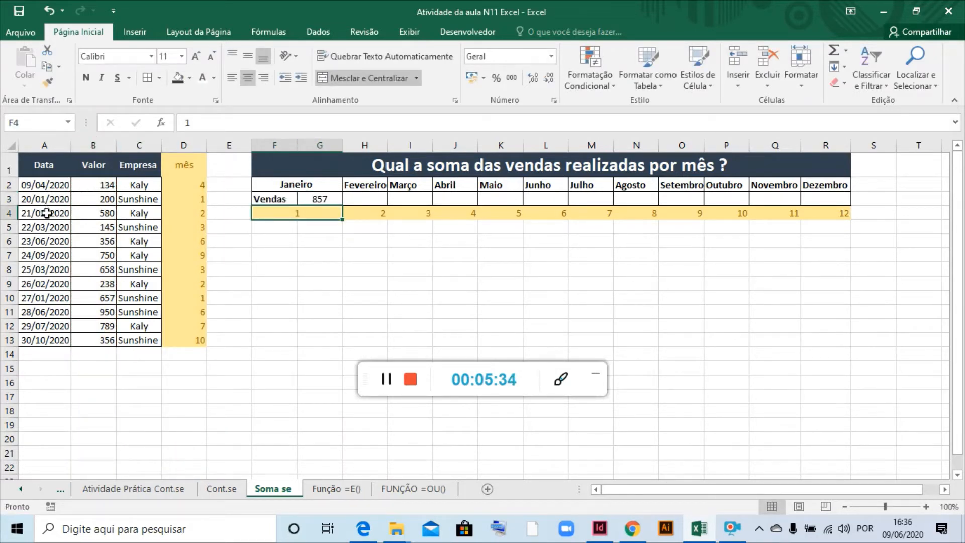
left_click(50, 200)
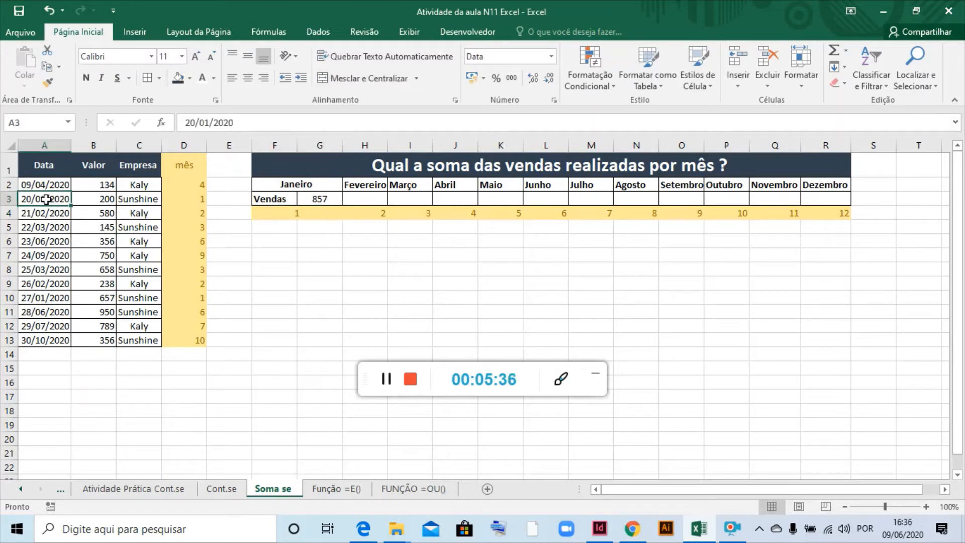
left_click(49, 299)
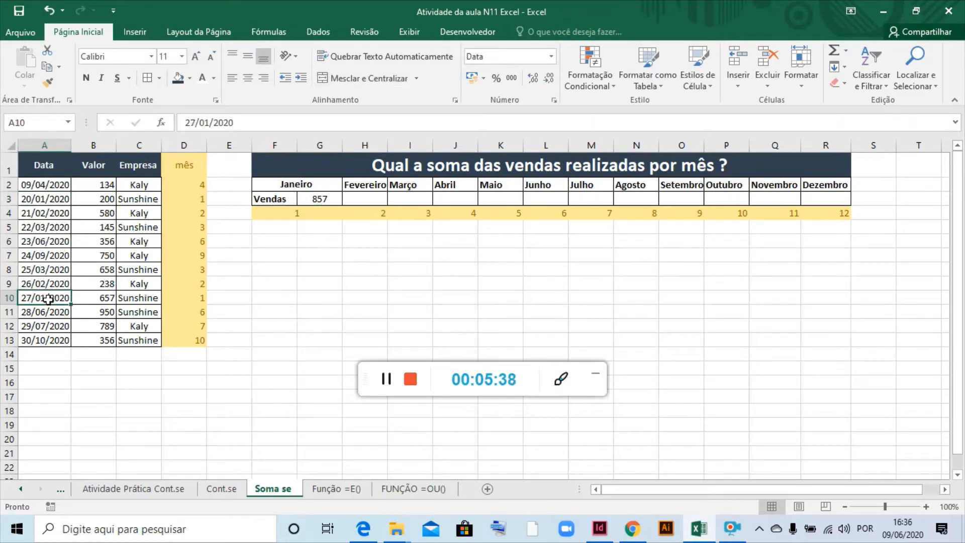
left_click(322, 199)
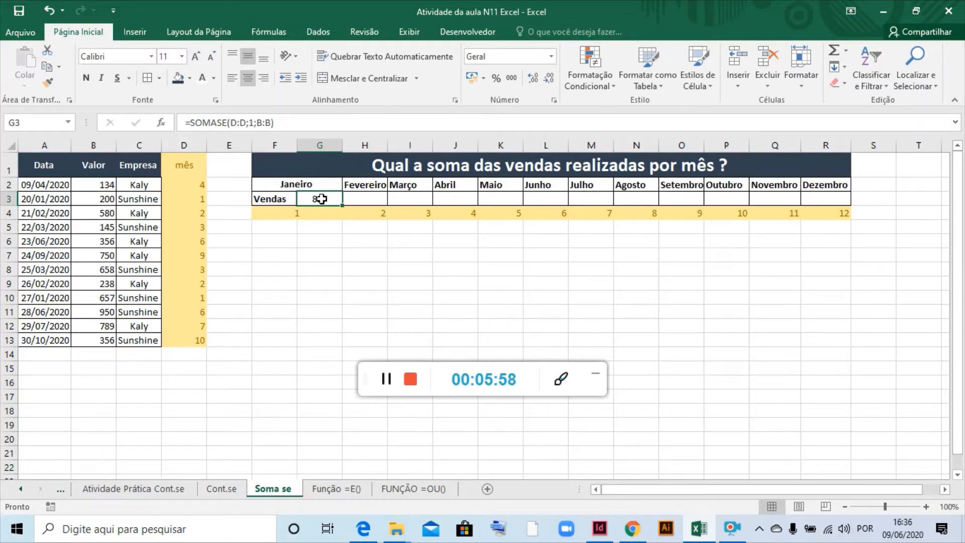
Enter the formula =SOMASE(D:D;2;B:B) in cell H3 to sum the Fevereiro sales
left_click(372, 197)
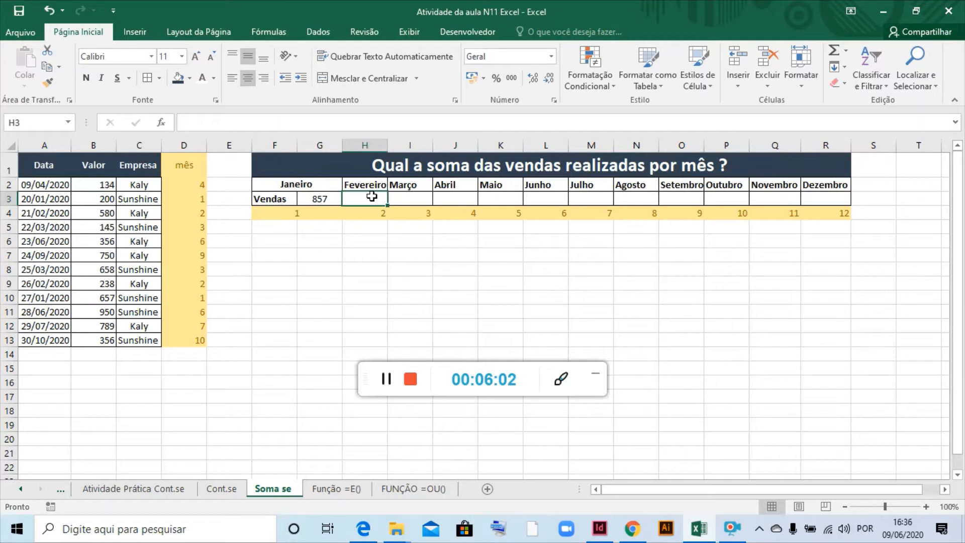
type("=somase")
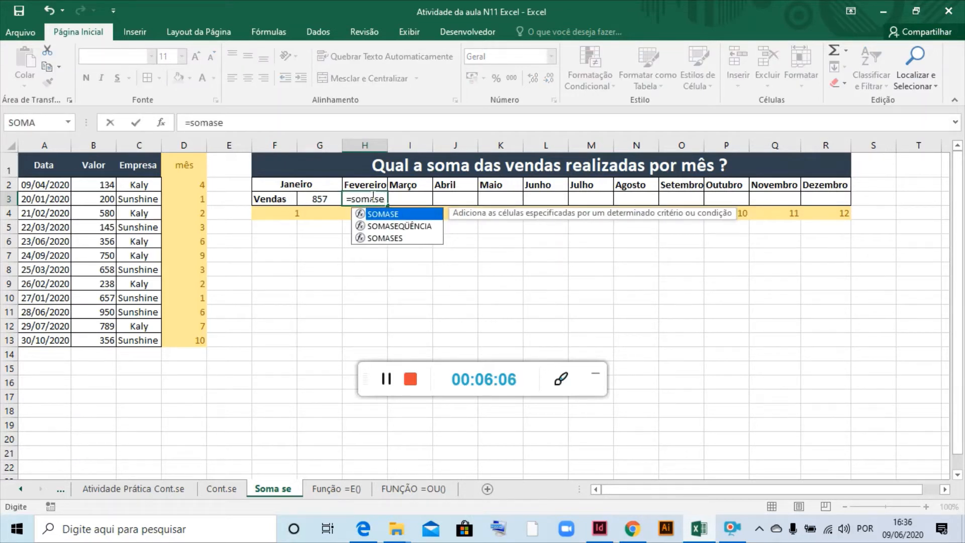
type("(")
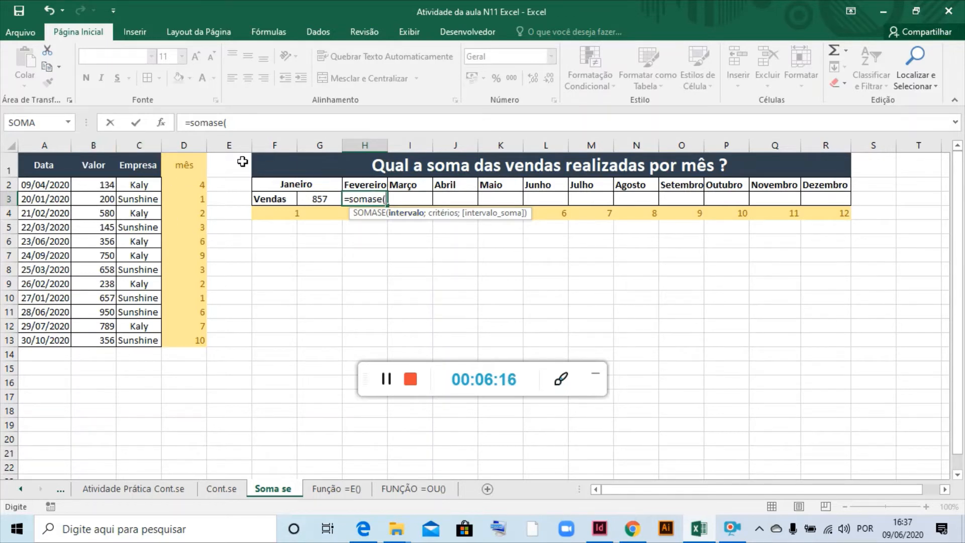
left_click(187, 146)
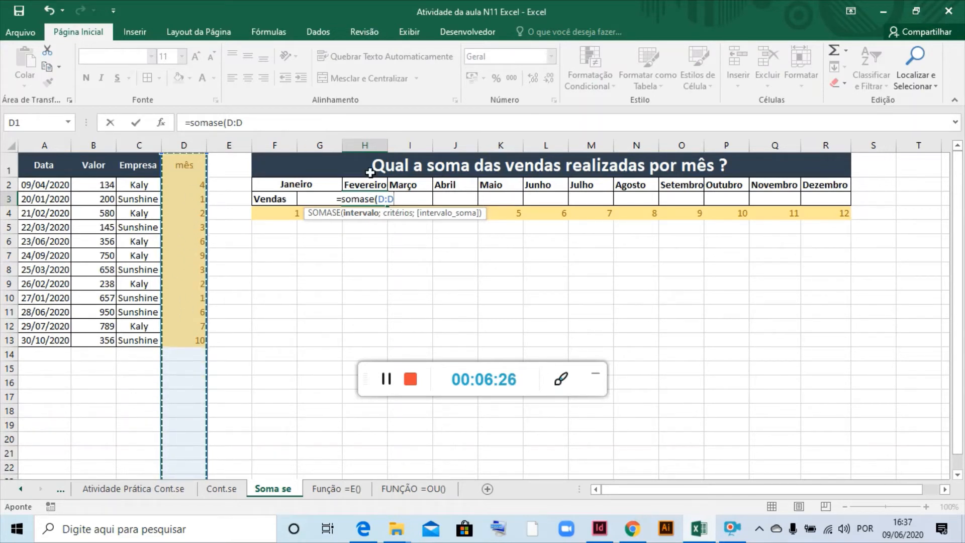
type(";")
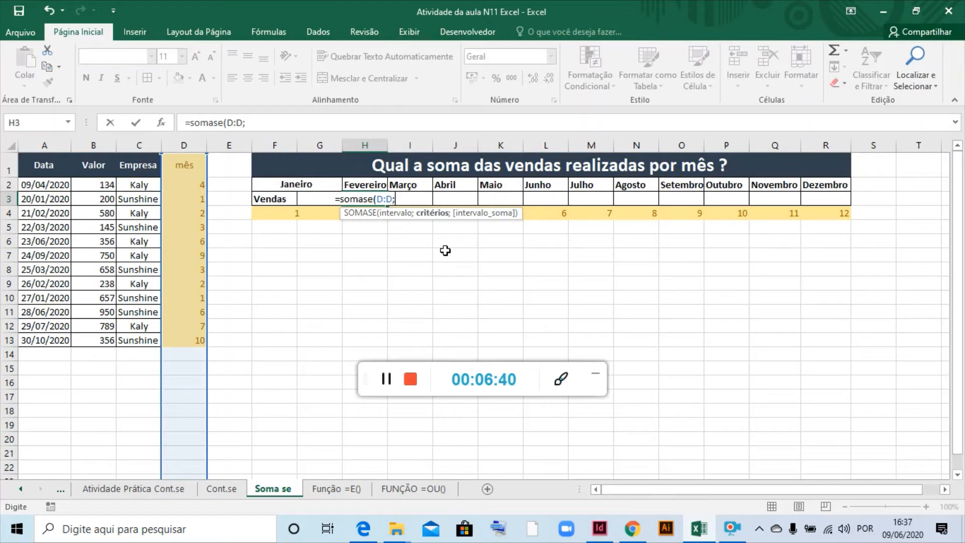
type("2")
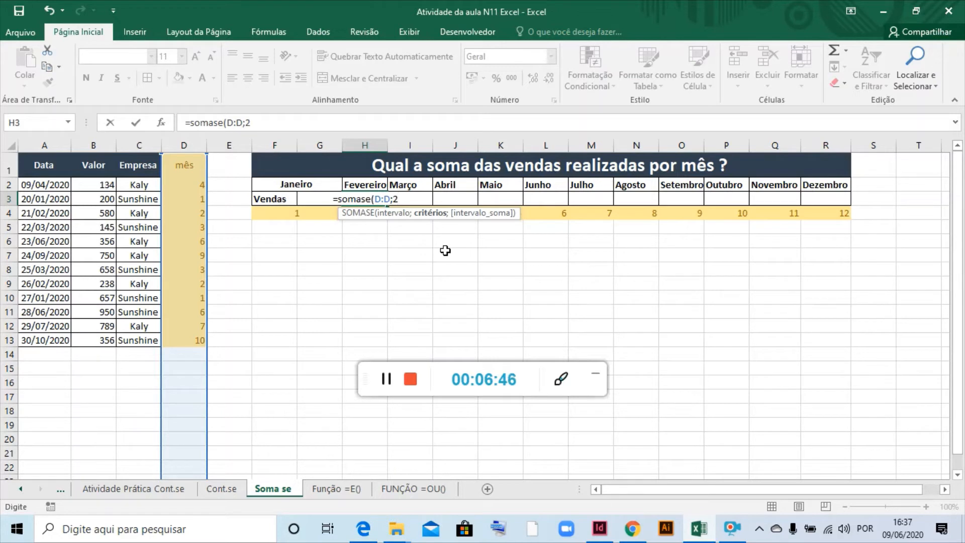
type(";")
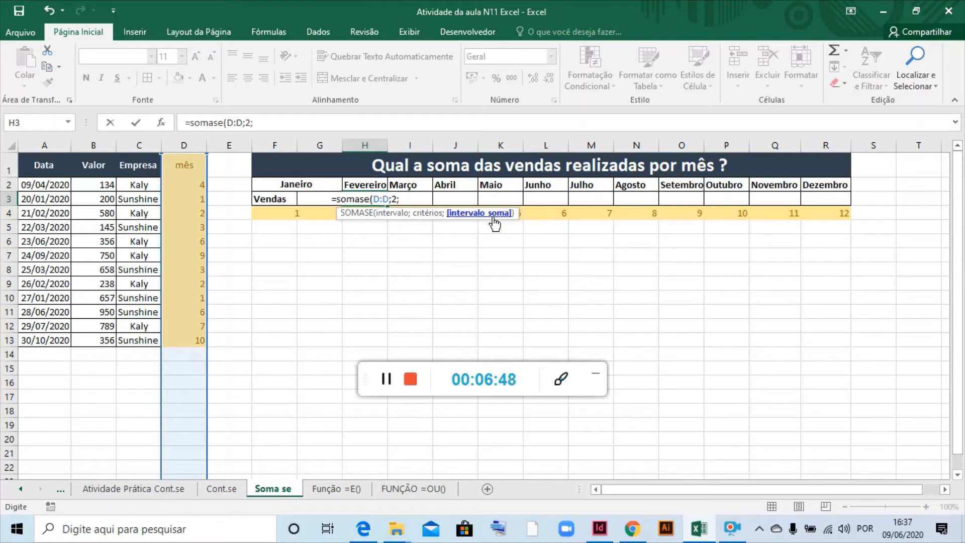
left_click(94, 145)
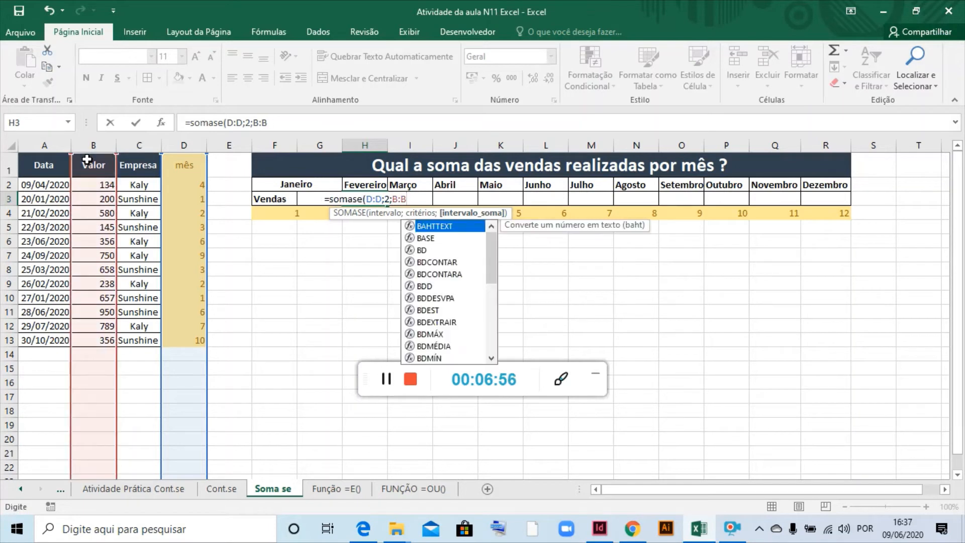
type(")")
key("Return")
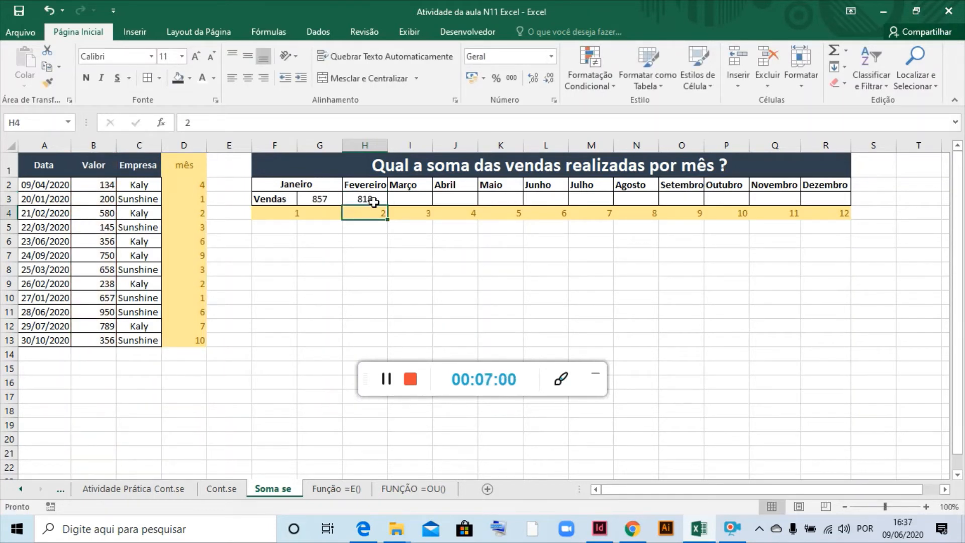
Check the February dates in A4 and A9, and clear the Fevereiro formula from cell H3
left_click(52, 214)
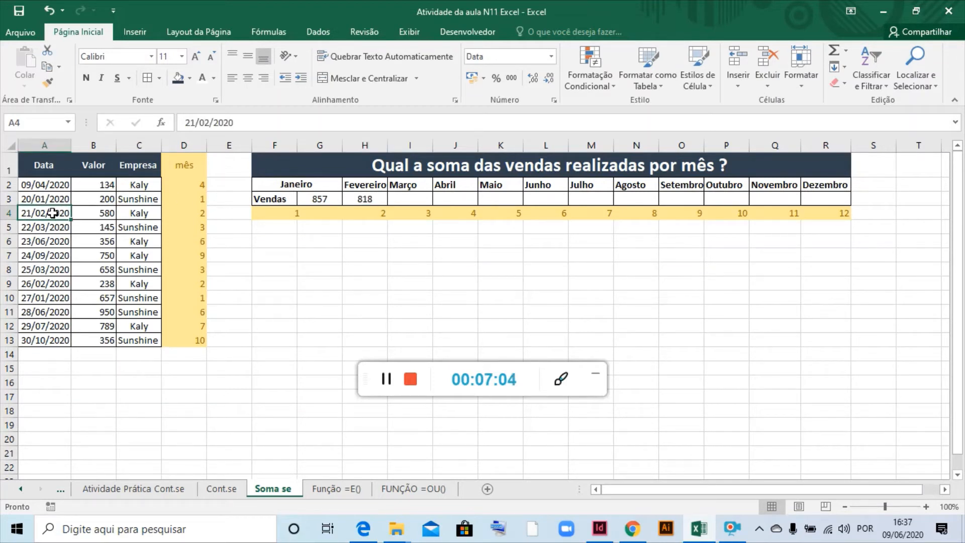
left_click(56, 282)
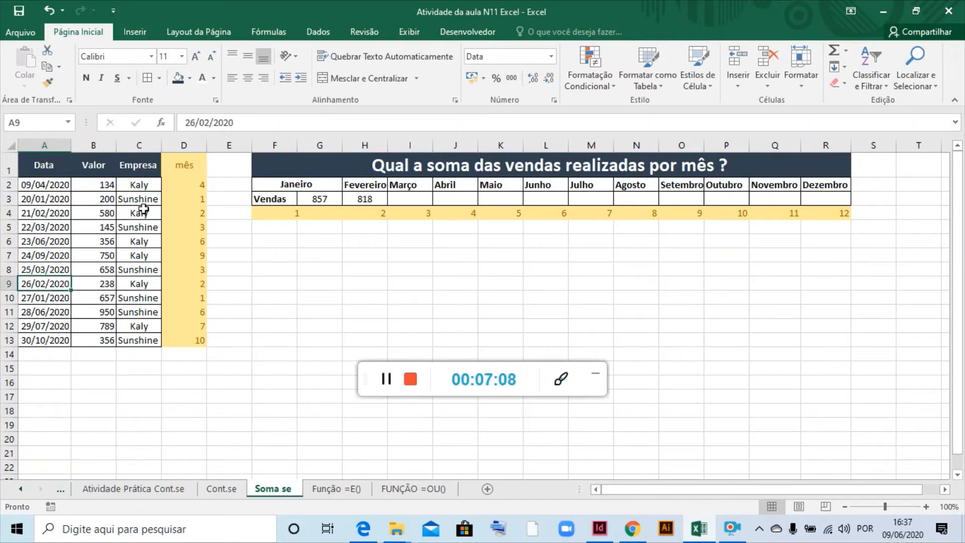
left_click(376, 198)
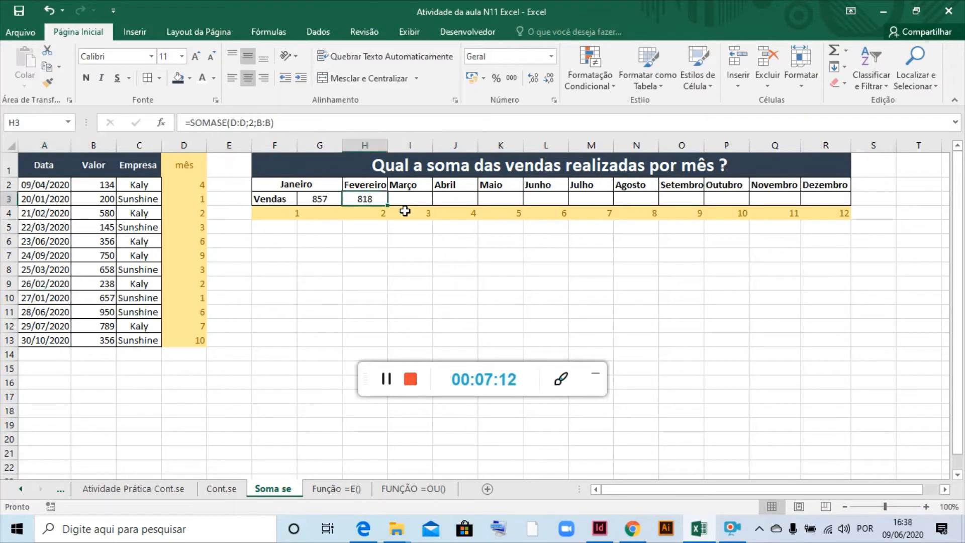
left_click(426, 201)
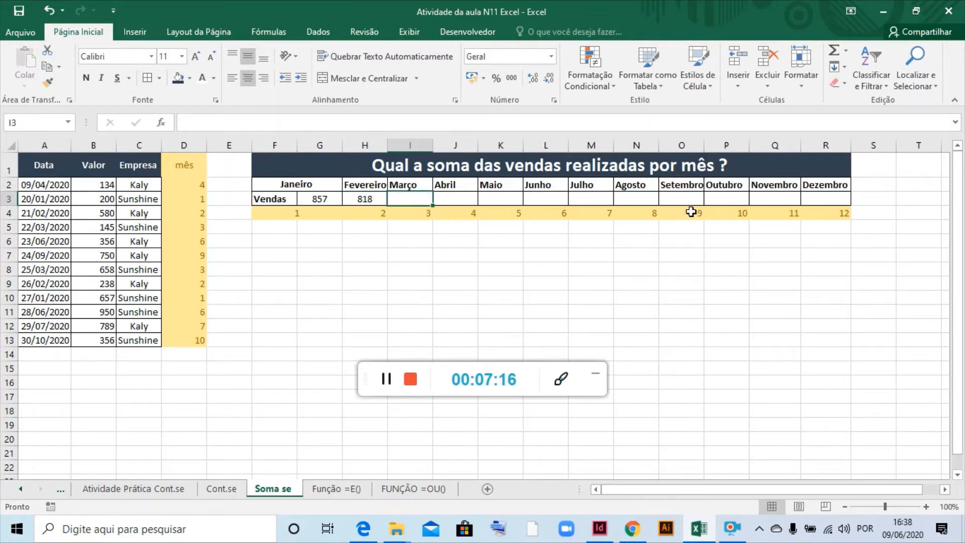
left_click(401, 286)
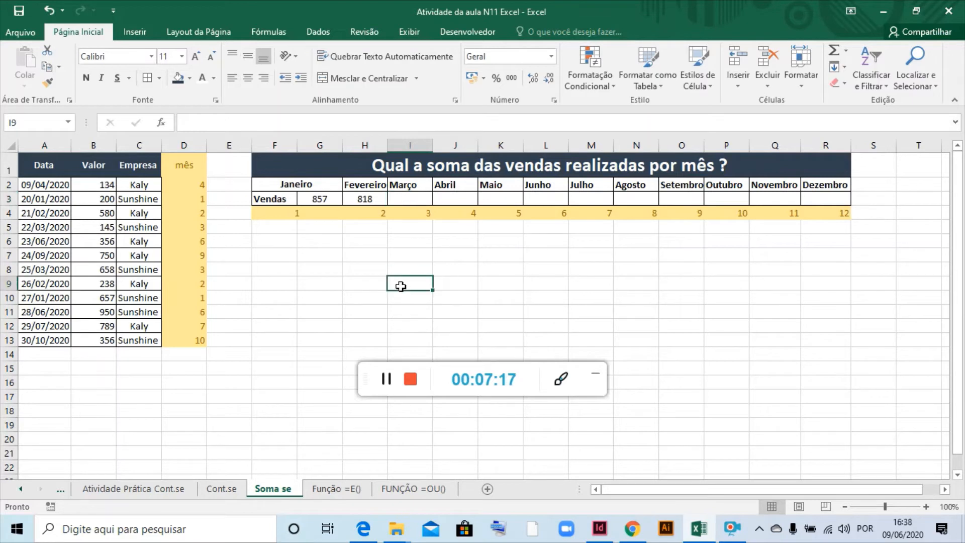
left_click(362, 201)
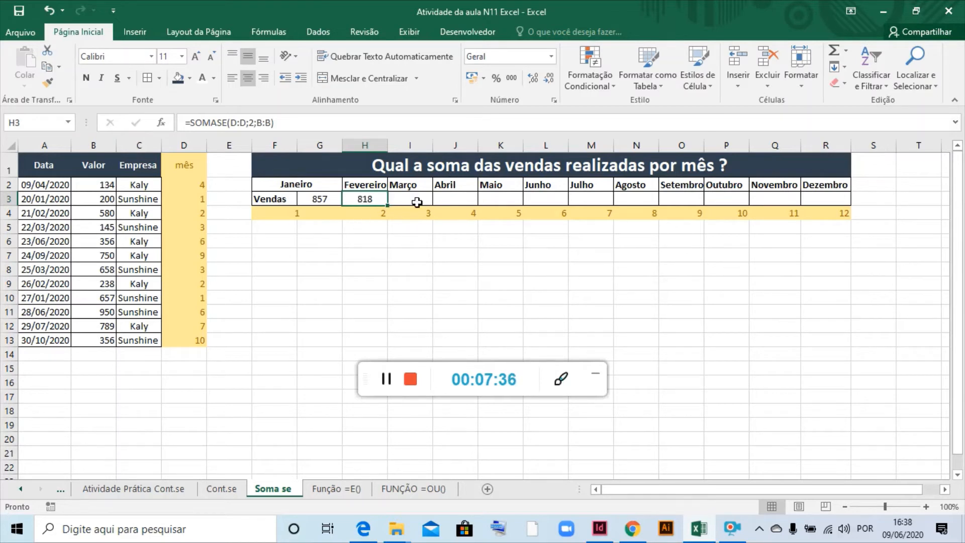
double_click(357, 195)
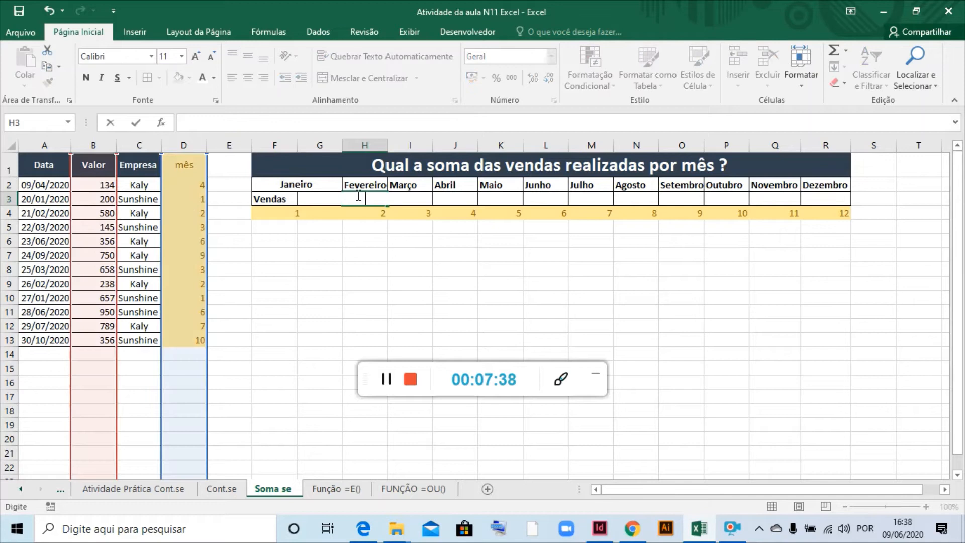
left_click(324, 254)
Fill the Janeiro sales formula from G3 across the Vendas row through Dezembro in R3
left_click(326, 199)
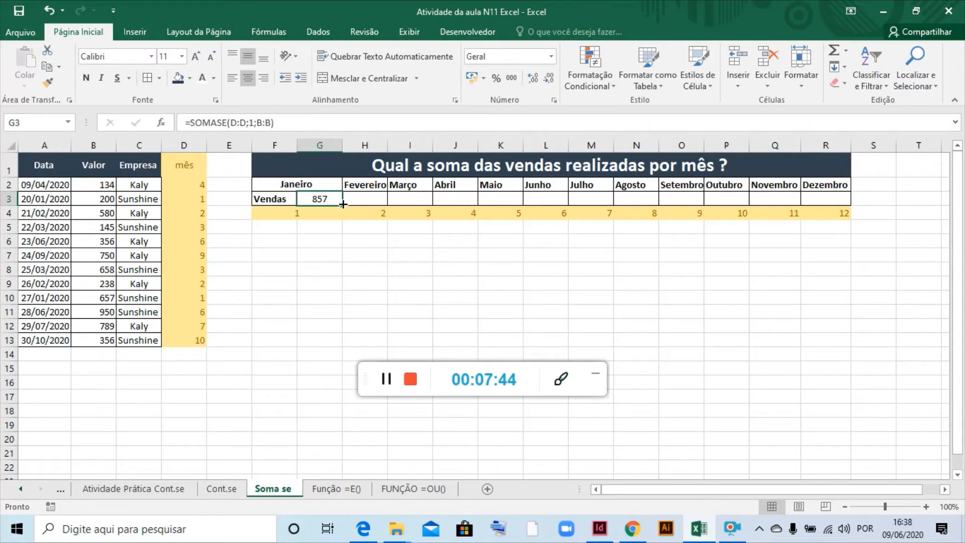
left_click_drag(342, 204, 835, 186)
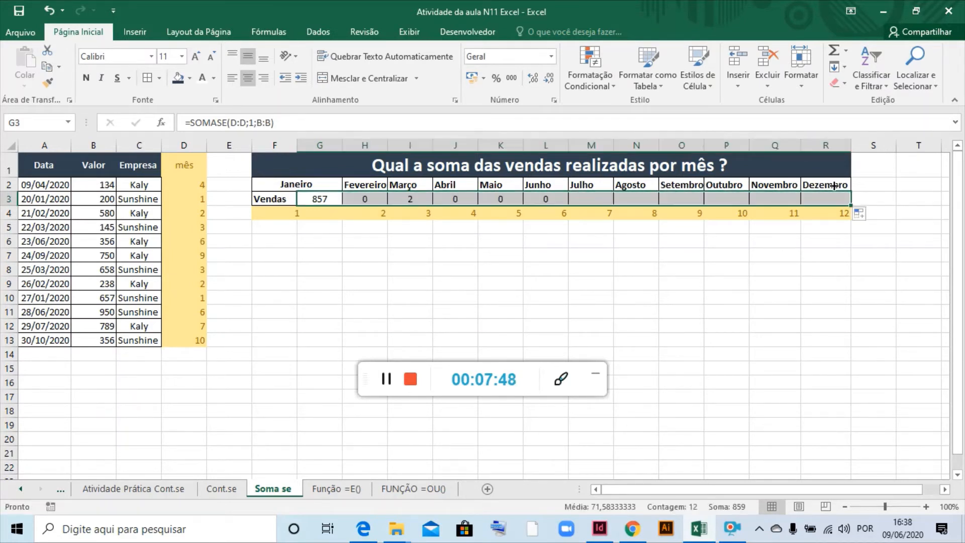
left_click(731, 283)
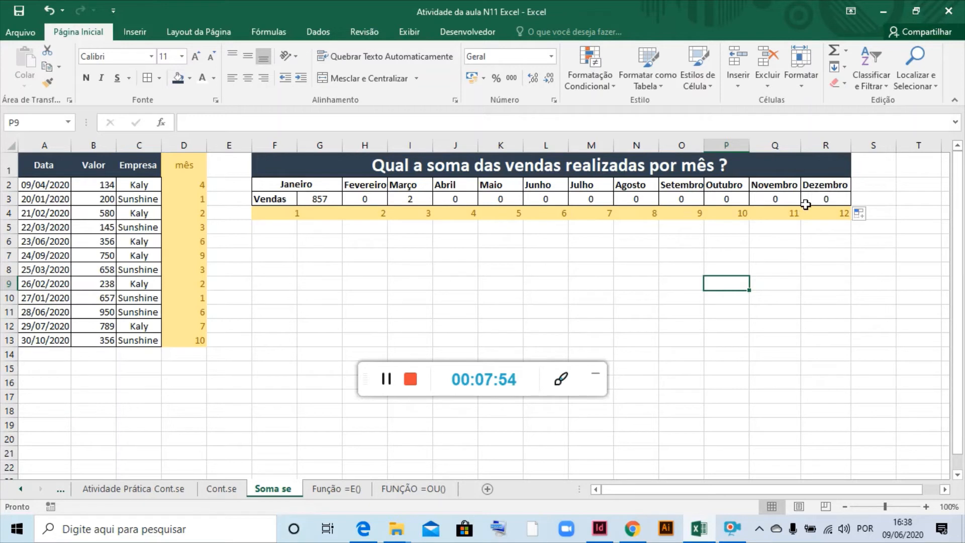
left_click(327, 200)
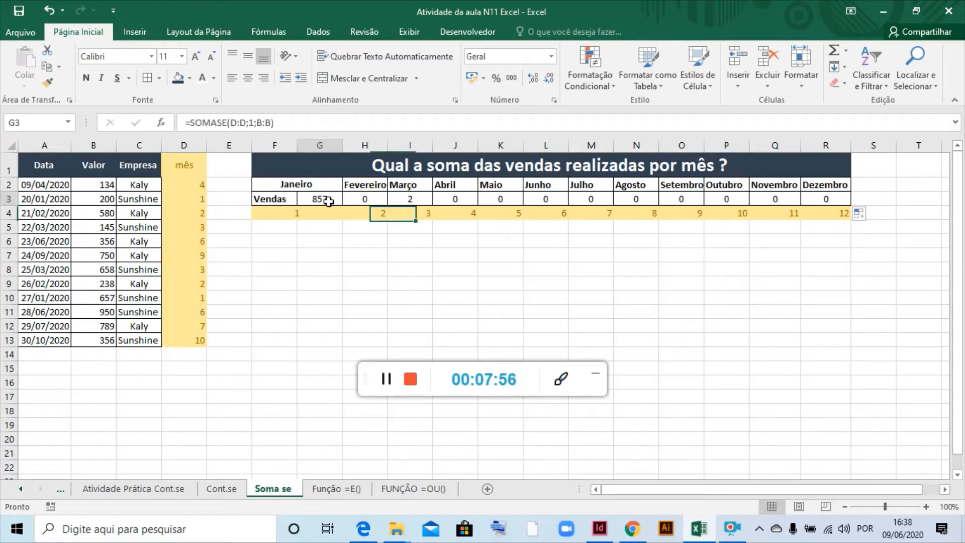
Examine the filled formulas along the Vendas row and compare their ranges and criterion with the Janeiro formula in G3
left_click(367, 197)
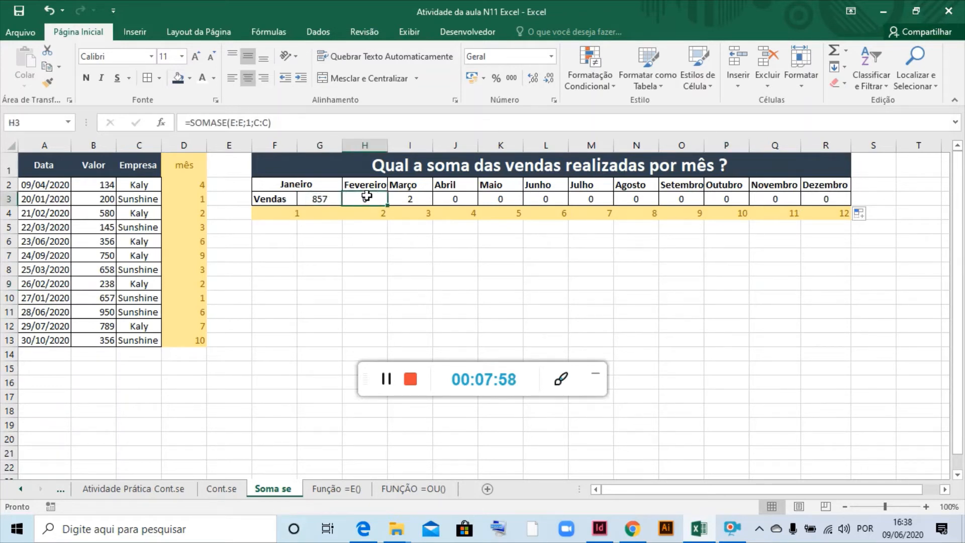
left_click(405, 200)
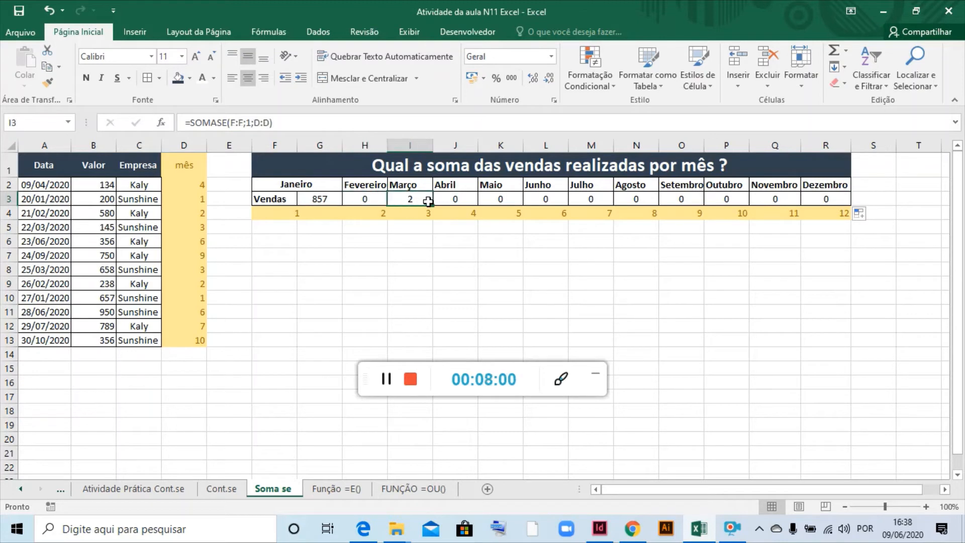
left_click(436, 201)
left_click(505, 199)
left_click(544, 198)
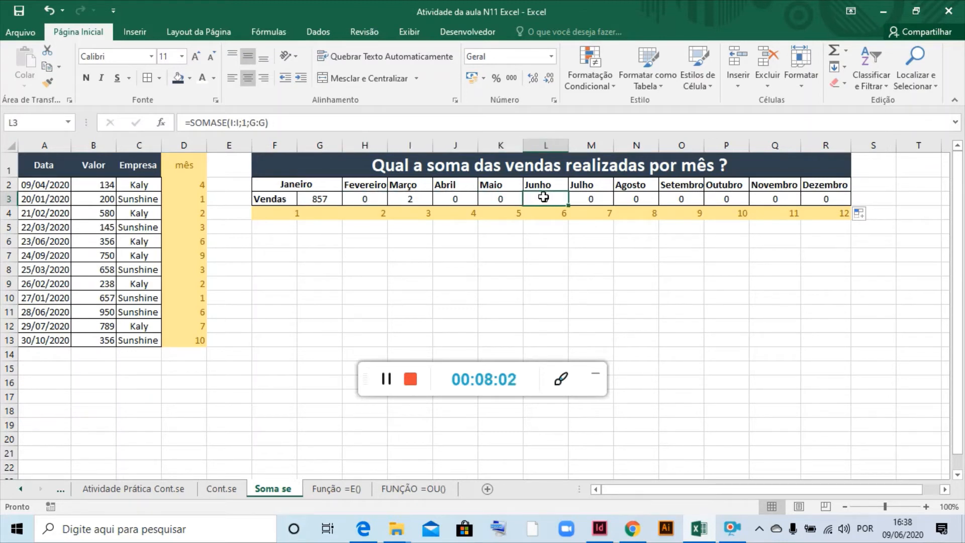
left_click(594, 197)
left_click(646, 200)
left_click(680, 200)
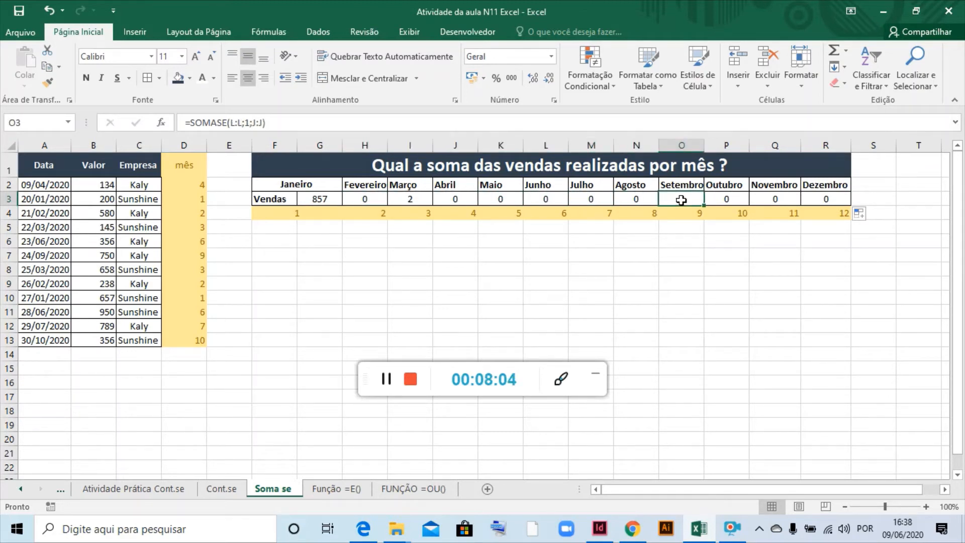
left_click(321, 197)
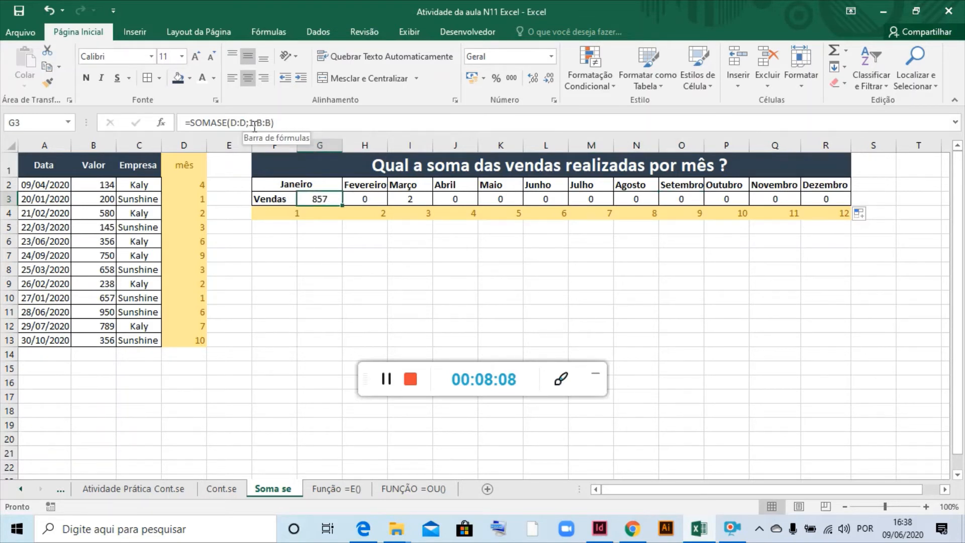
left_click(371, 199)
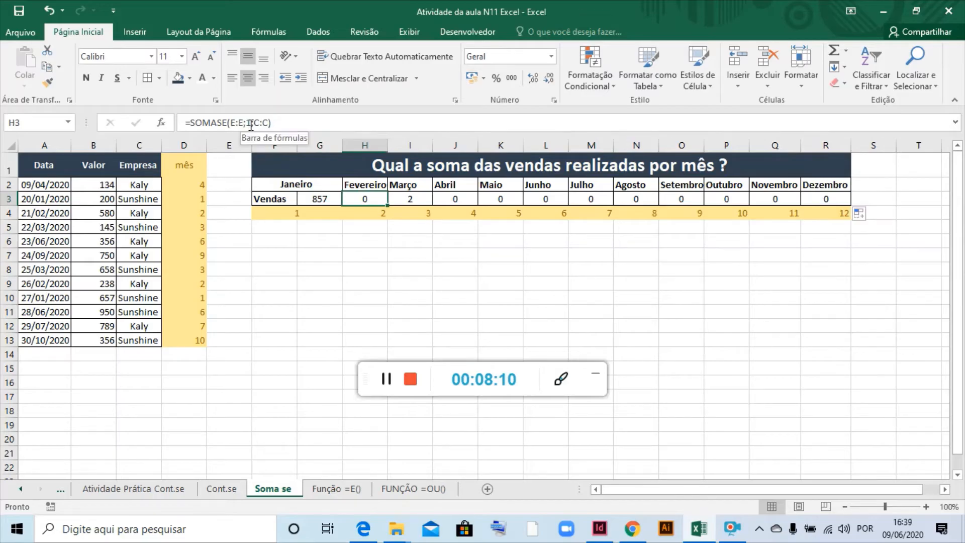
left_click(410, 198)
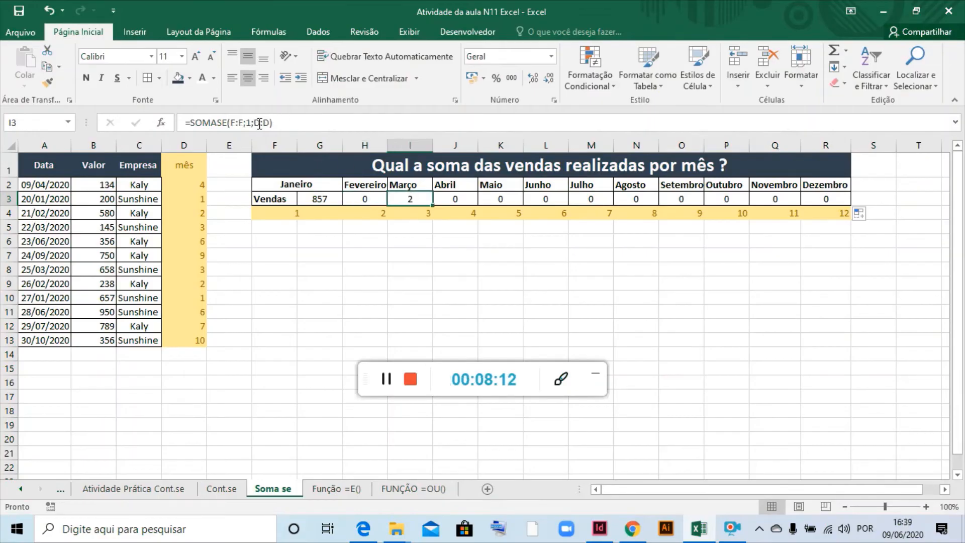
left_click(452, 198)
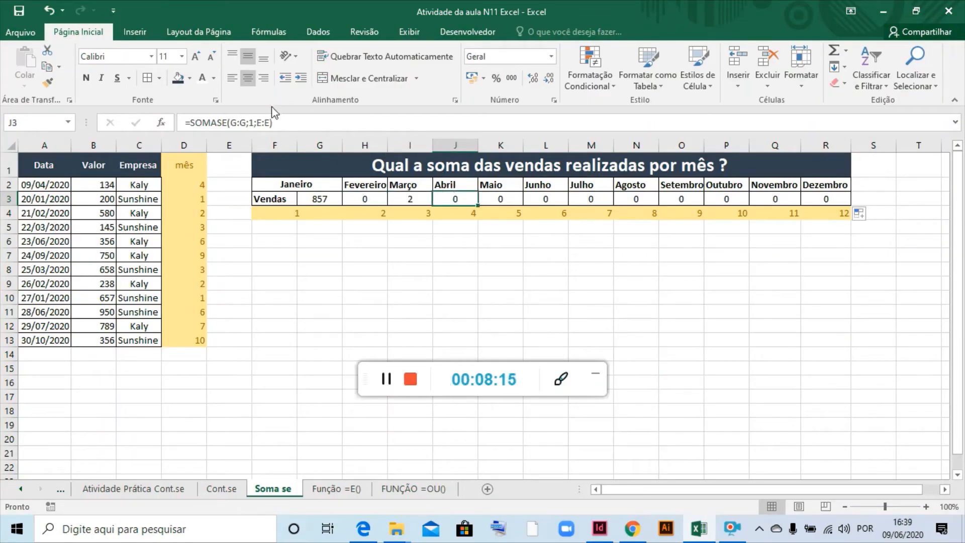
Set the criterion of the Fevereiro formula in H3 to 2 and compare it with the Março formula in I3
left_click(368, 198)
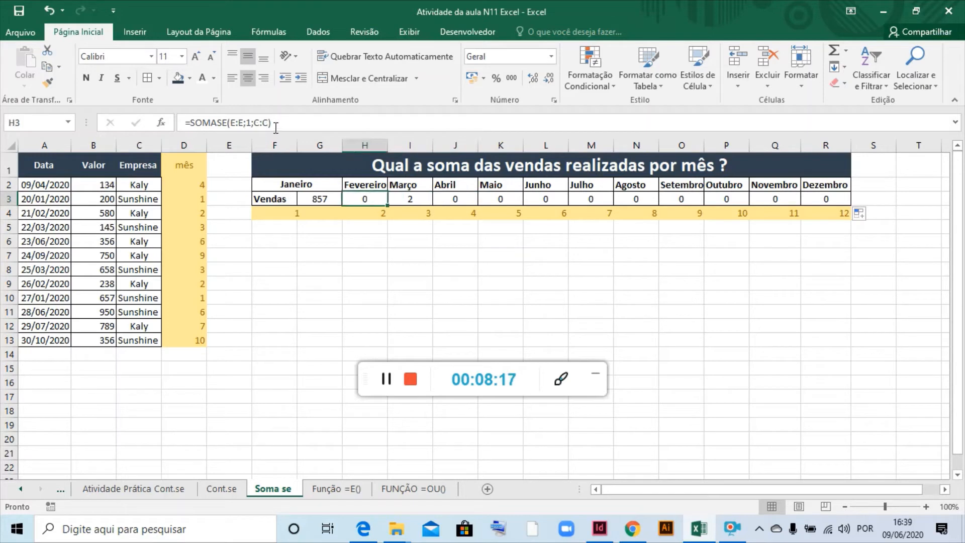
left_click(250, 124)
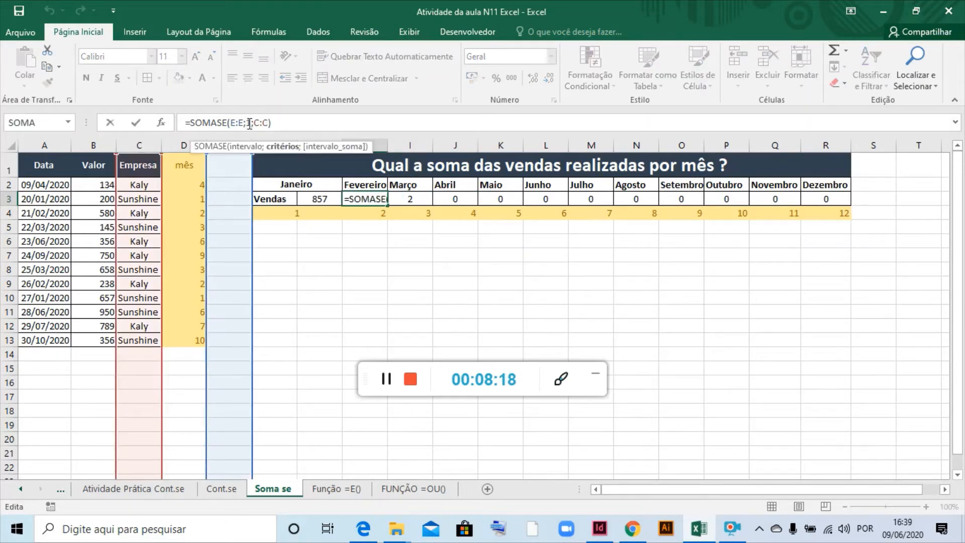
key("BackSpace")
key("Return")
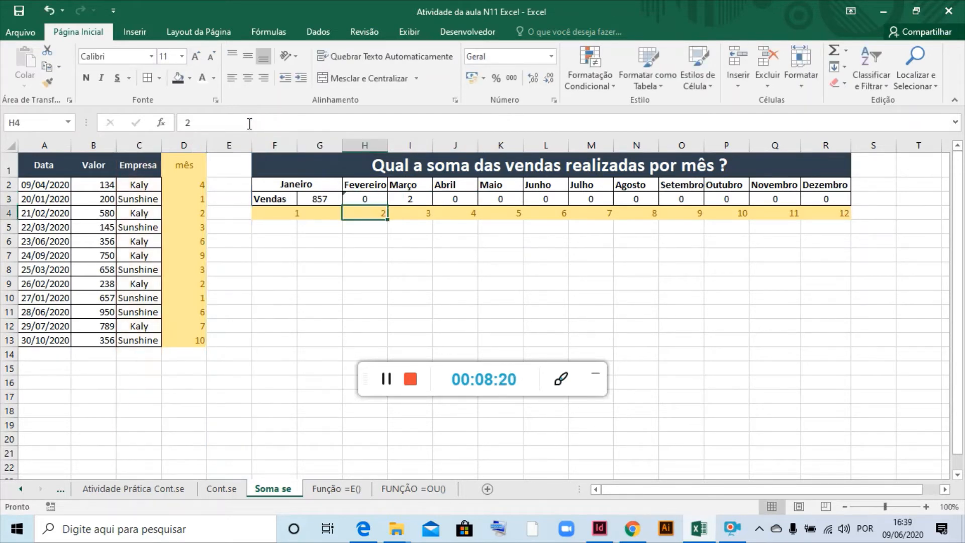
left_click(410, 198)
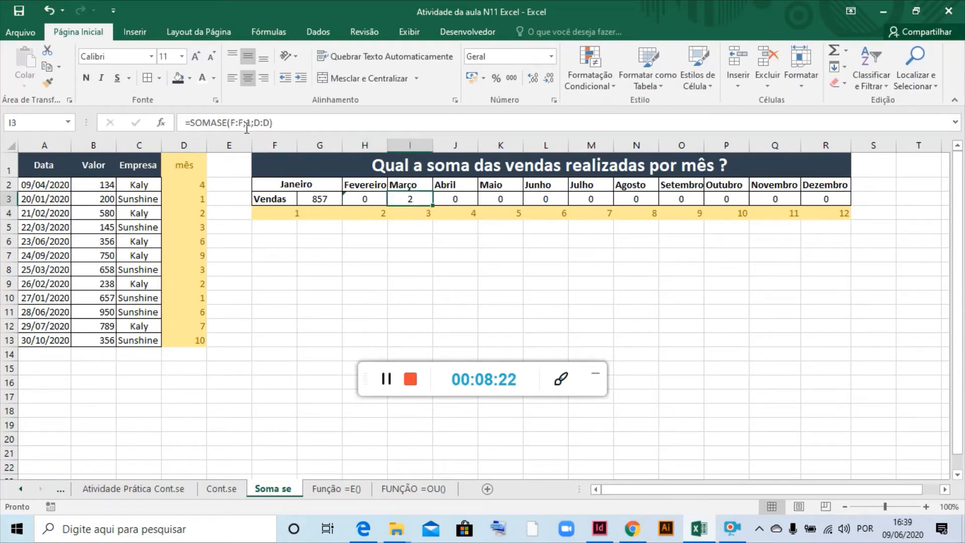
left_click(362, 199)
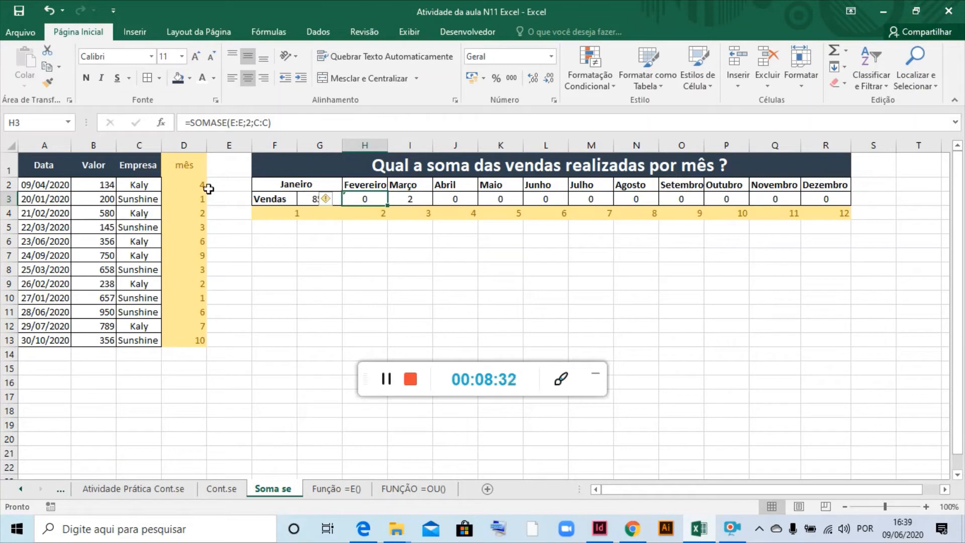
Clear the formulas from Fevereiro through Dezembro in H3:R3, keeping the Janeiro formula in G3
left_click_drag(826, 199, 380, 211)
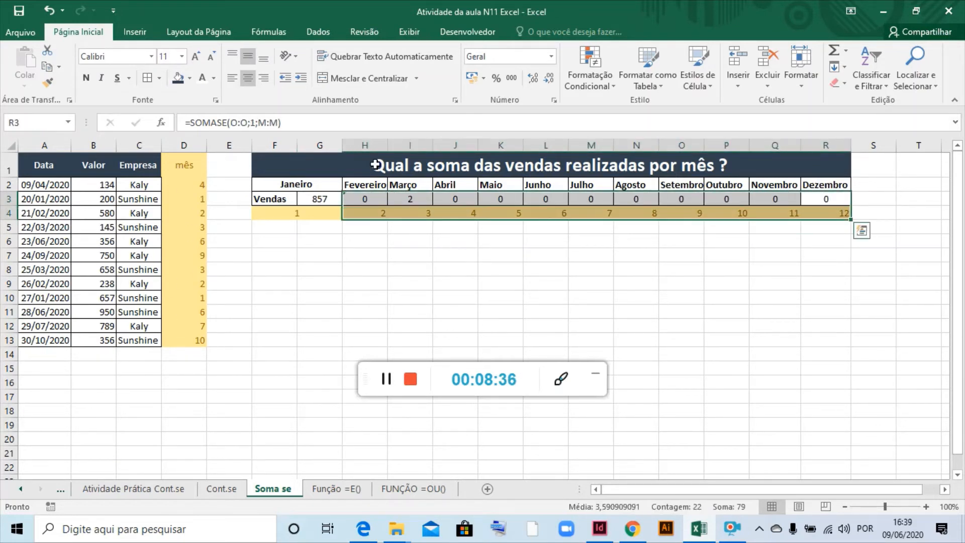
key("BackSpace")
left_click(432, 257)
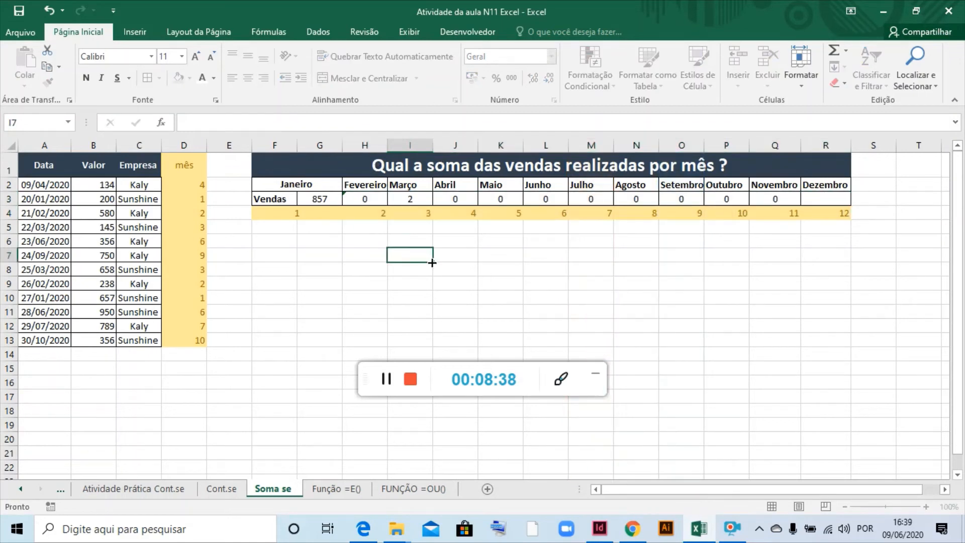
left_click_drag(384, 202, 809, 196)
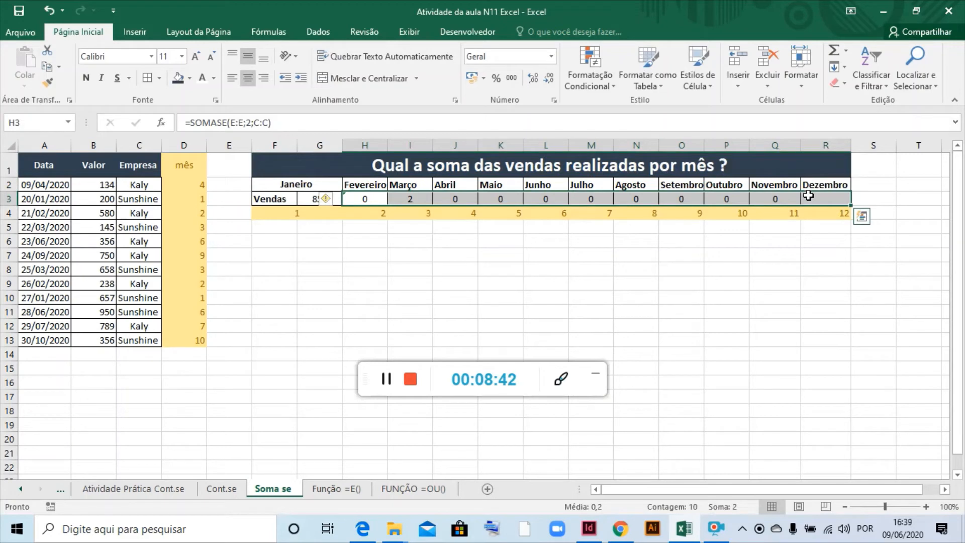
key("Delete")
key("Return")
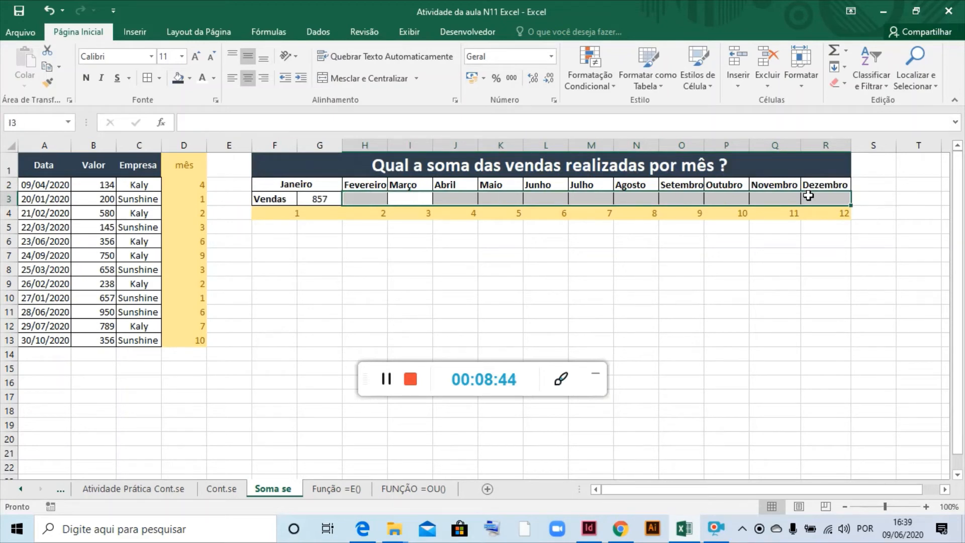
left_click(503, 309)
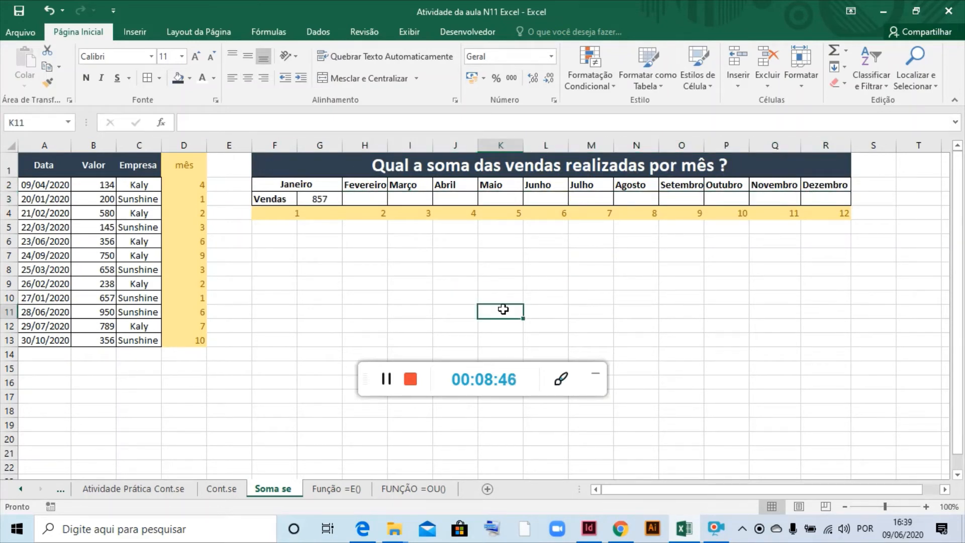
left_click(365, 202)
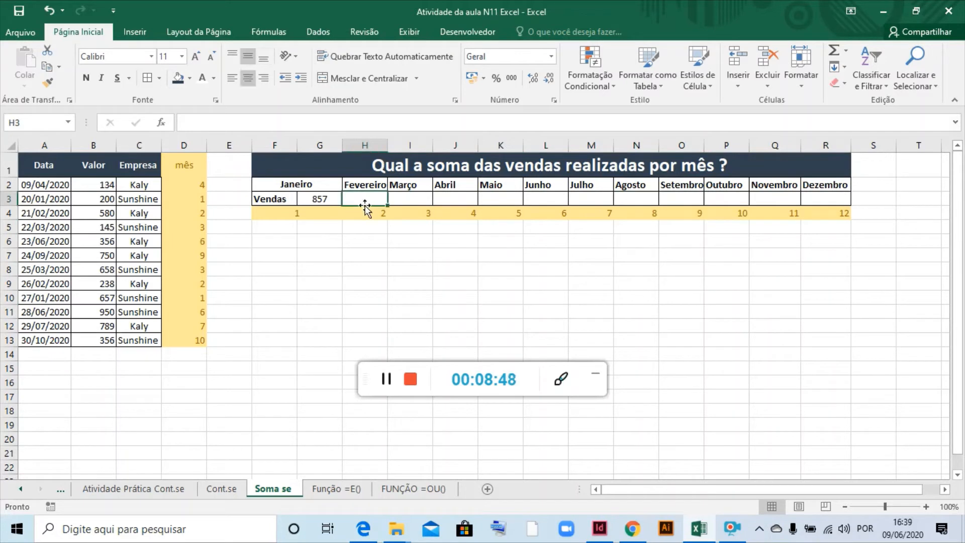
left_click(386, 380)
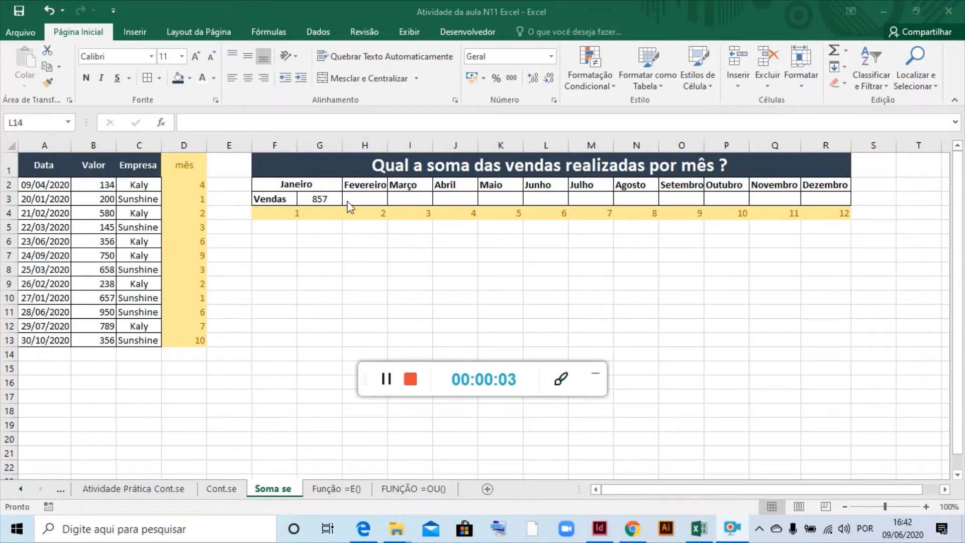
Review the Janeiro formula in G3 against the mês values in column D and the Valor figures in column B
left_click(371, 196)
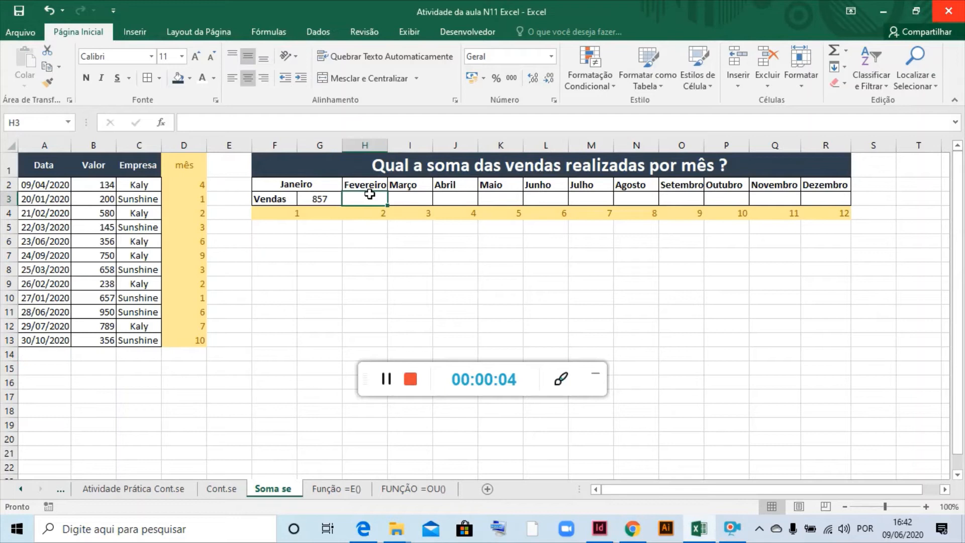
left_click(325, 196)
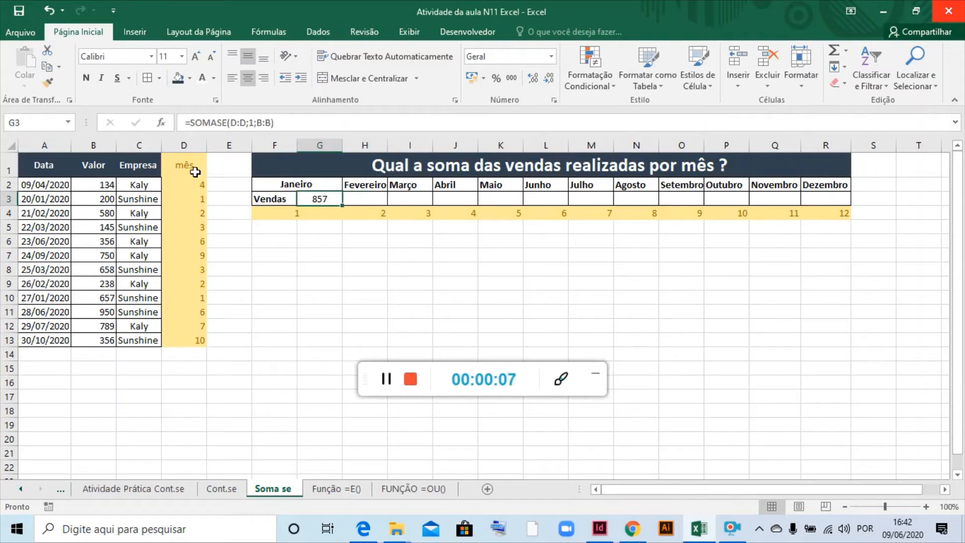
left_click(187, 145)
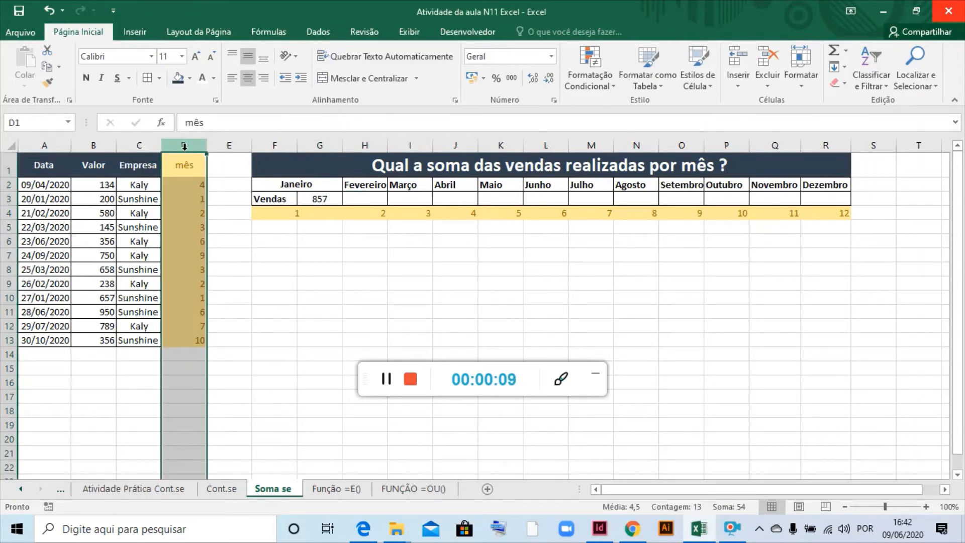
left_click(97, 145)
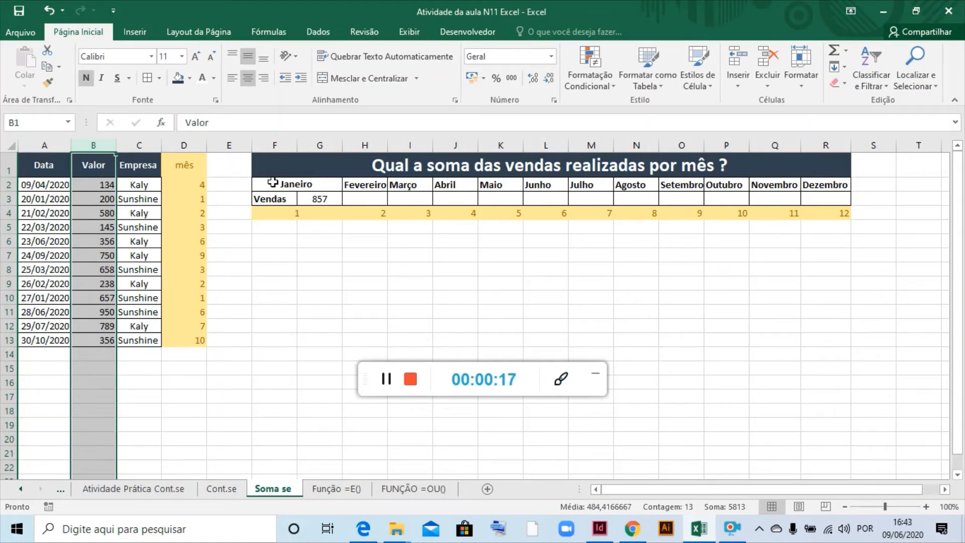
left_click(316, 202)
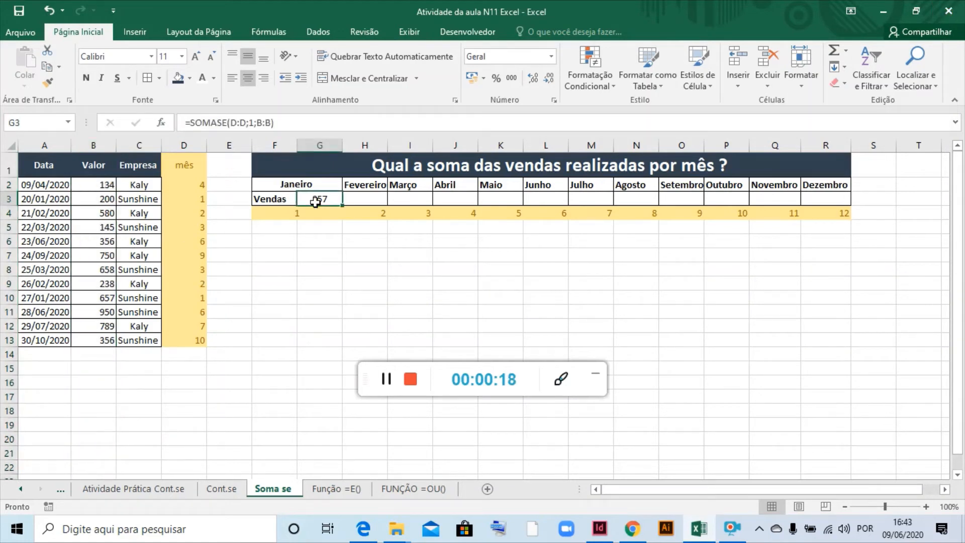
left_click(241, 122)
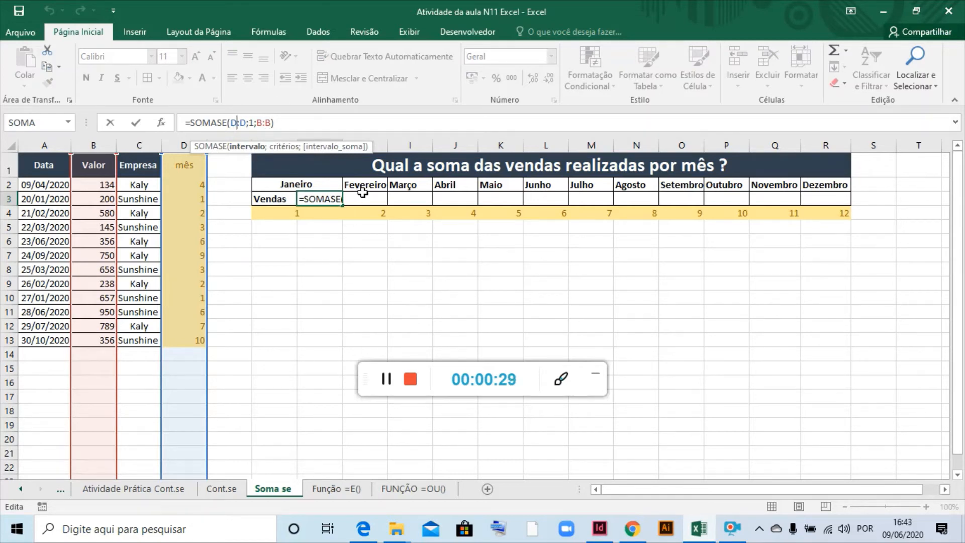
key("Return")
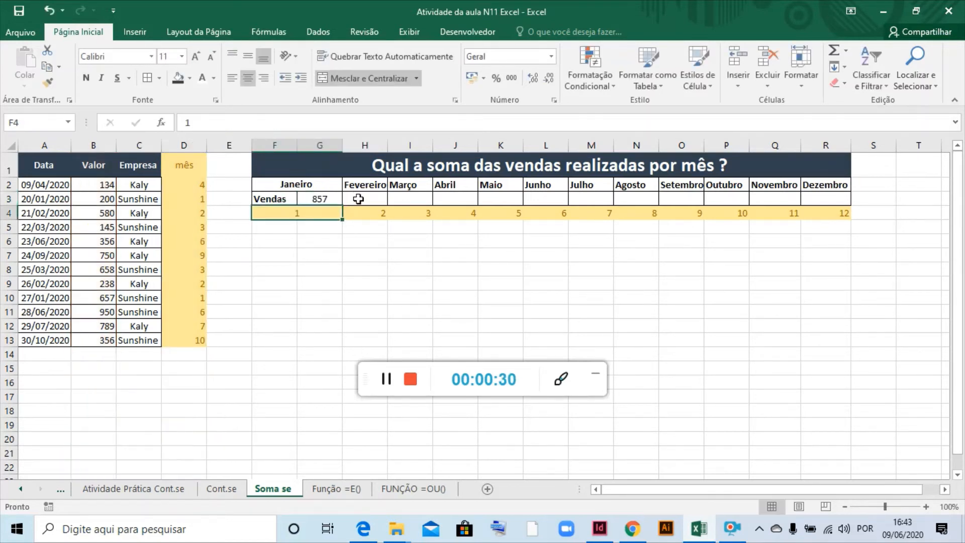
Enter a SOMASE formula for Fevereiro in H3 with range D:D, criterion F4 and sum range B:B
left_click(358, 199)
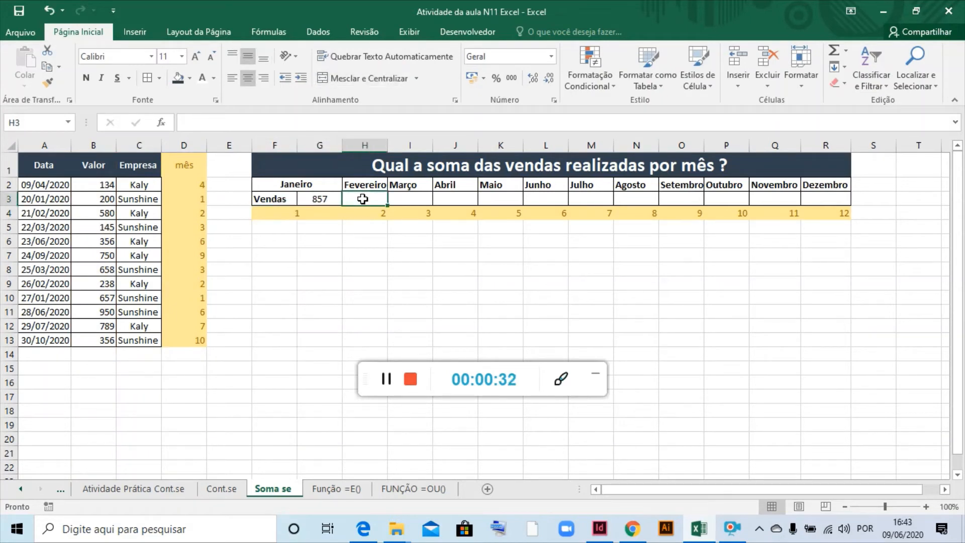
type("=somas")
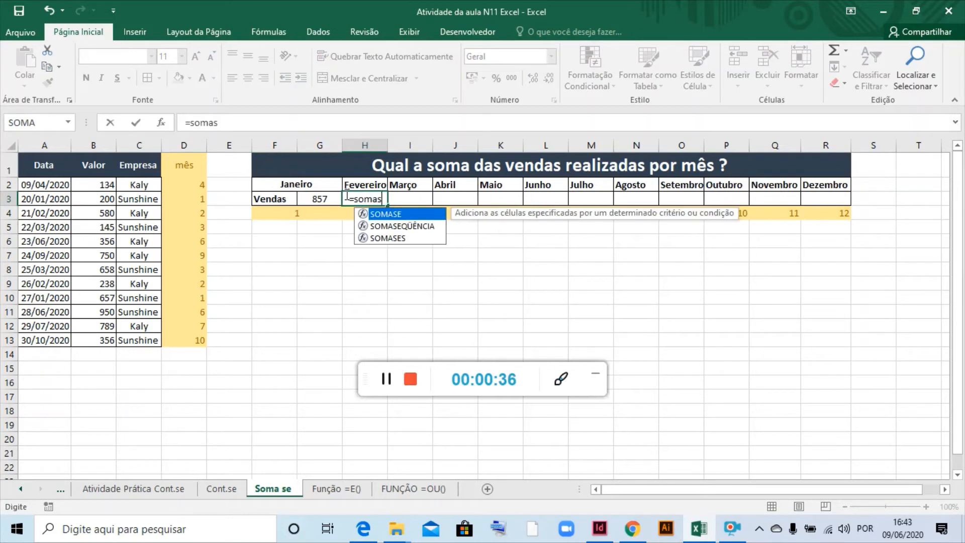
type("e(")
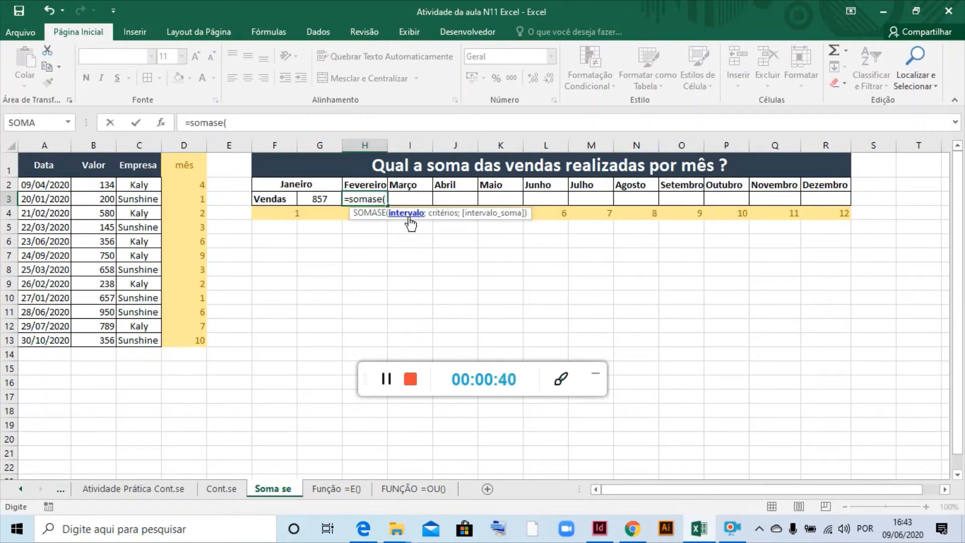
left_click(182, 146)
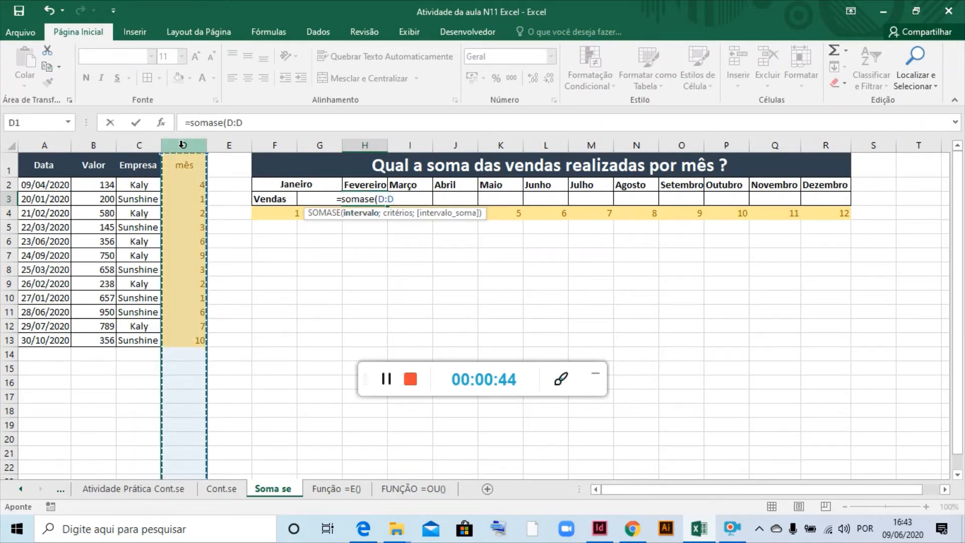
type(";")
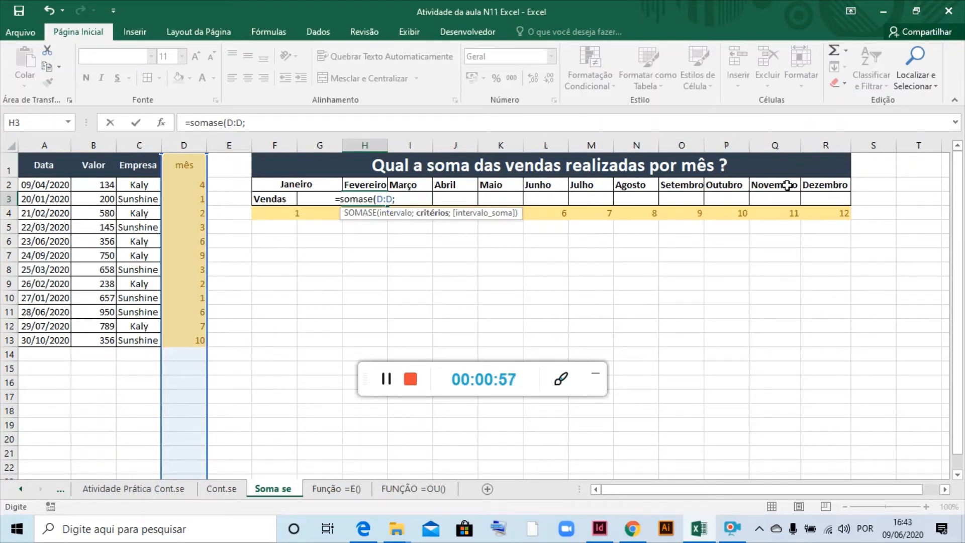
left_click(293, 215)
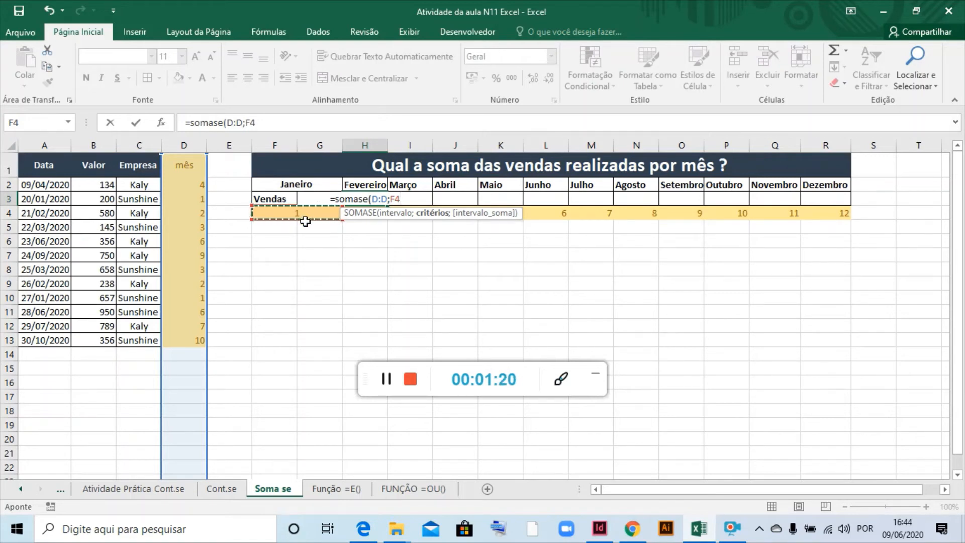
type(";")
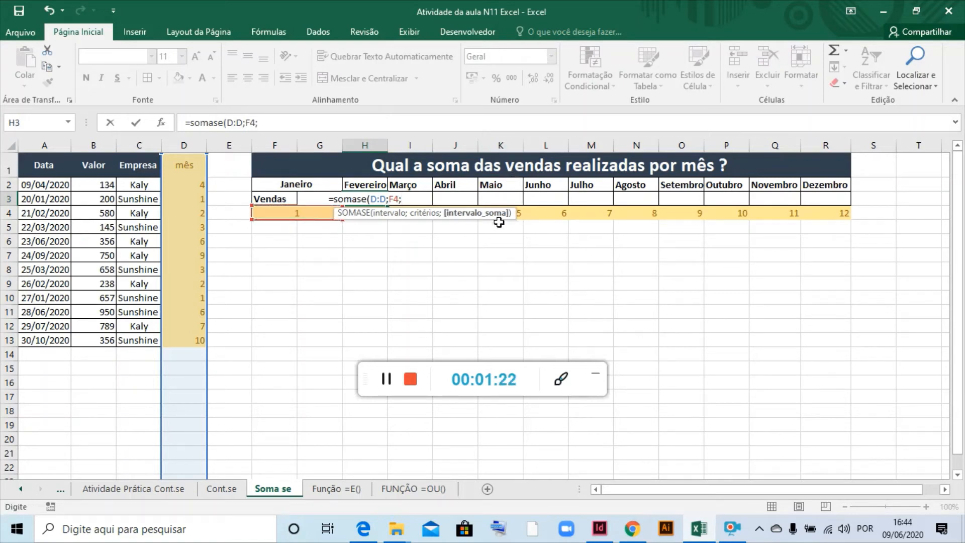
left_click(92, 145)
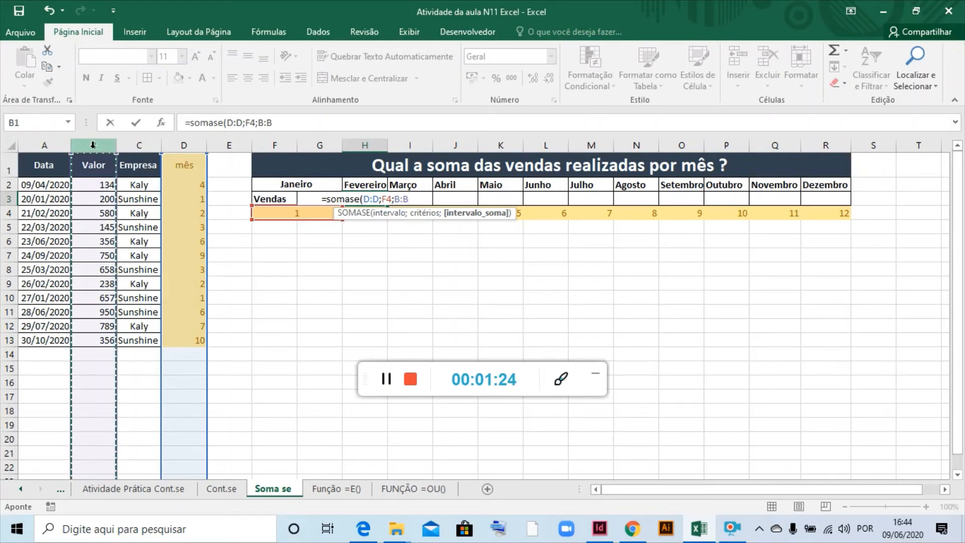
type(")")
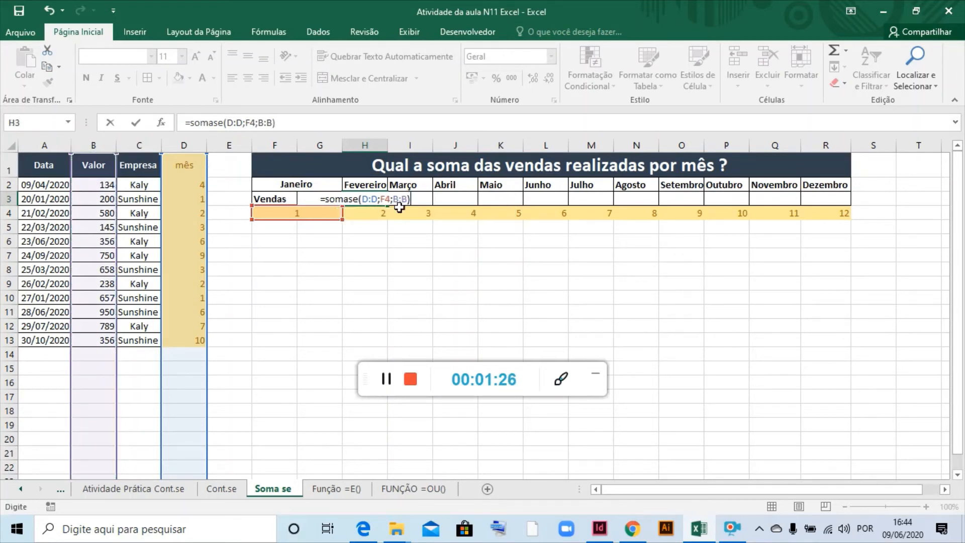
Make the range and sum range of the H3 formula absolute as $D:$D and $B:$B, leaving criterion F4 relative
left_click(369, 199)
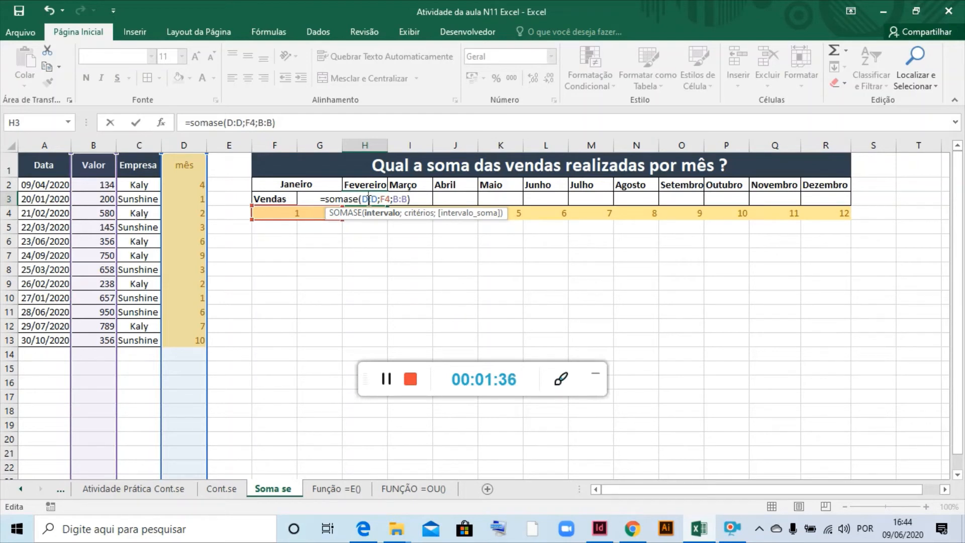
key("F4")
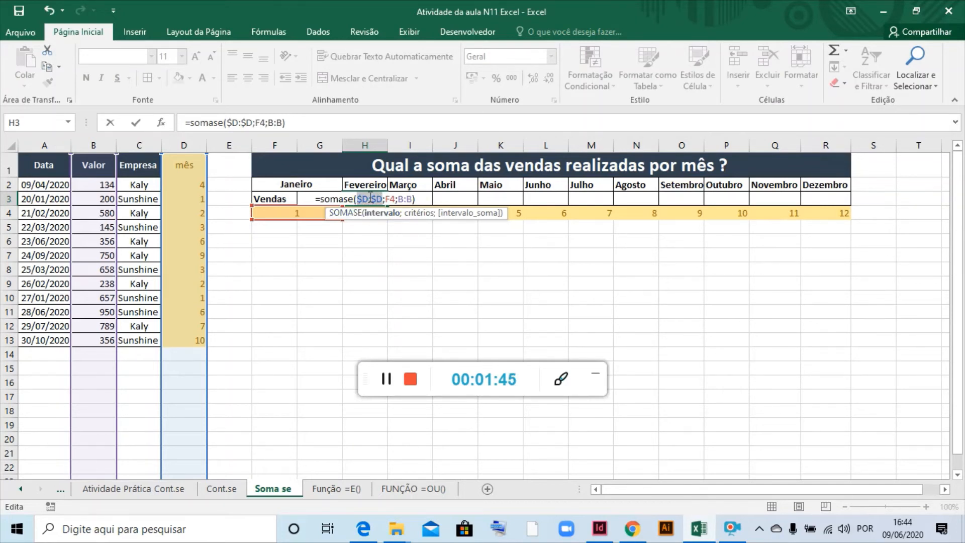
left_click(407, 200)
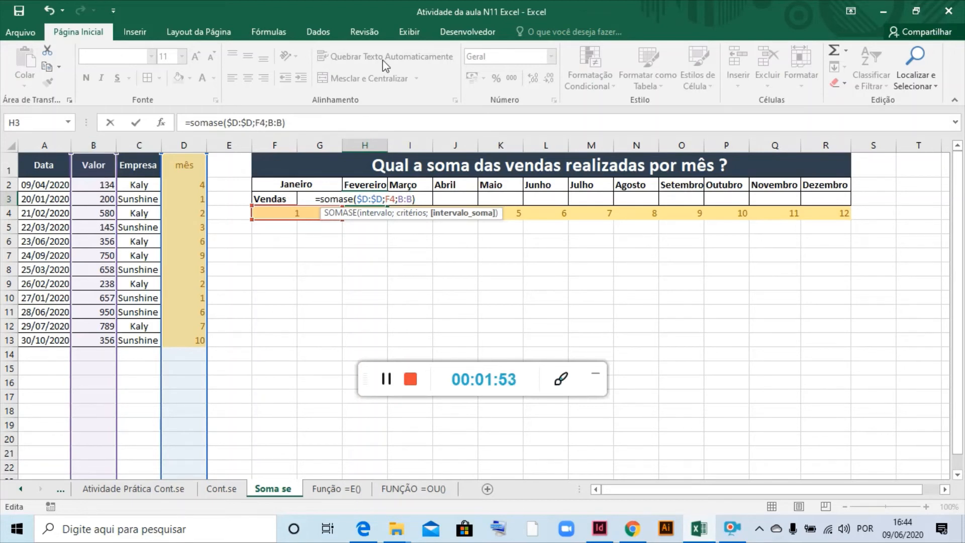
key("F4")
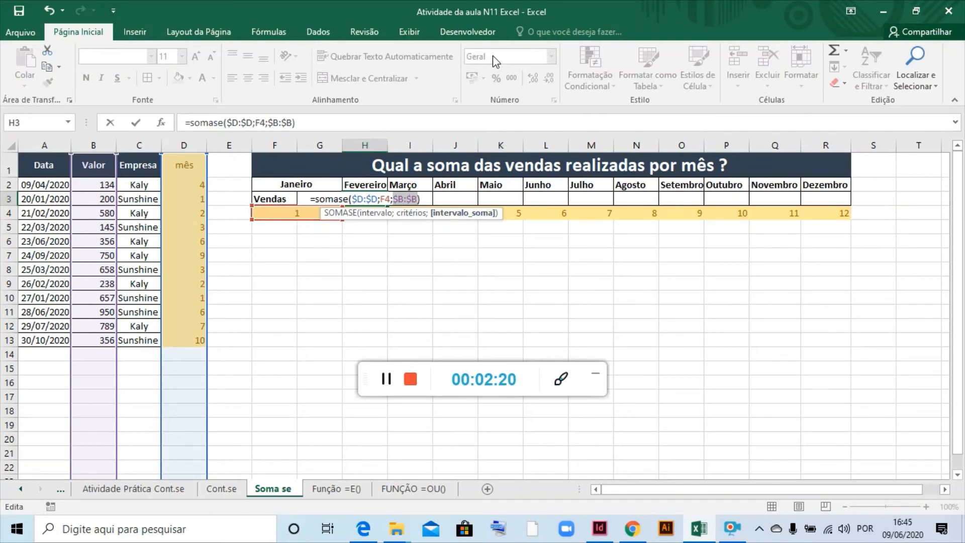
key("Return")
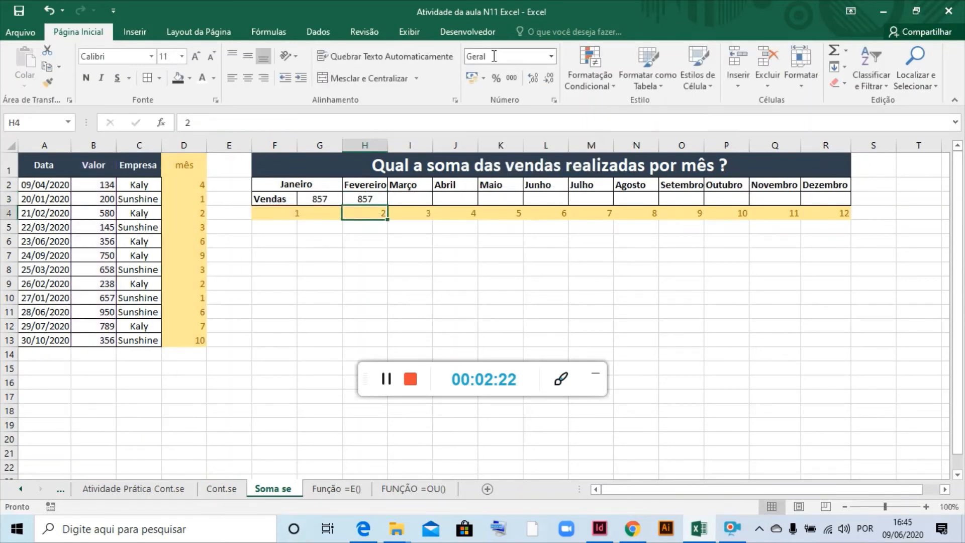
Fill the Fevereiro formula from H3 across the Vendas row through Julho
left_click(368, 198)
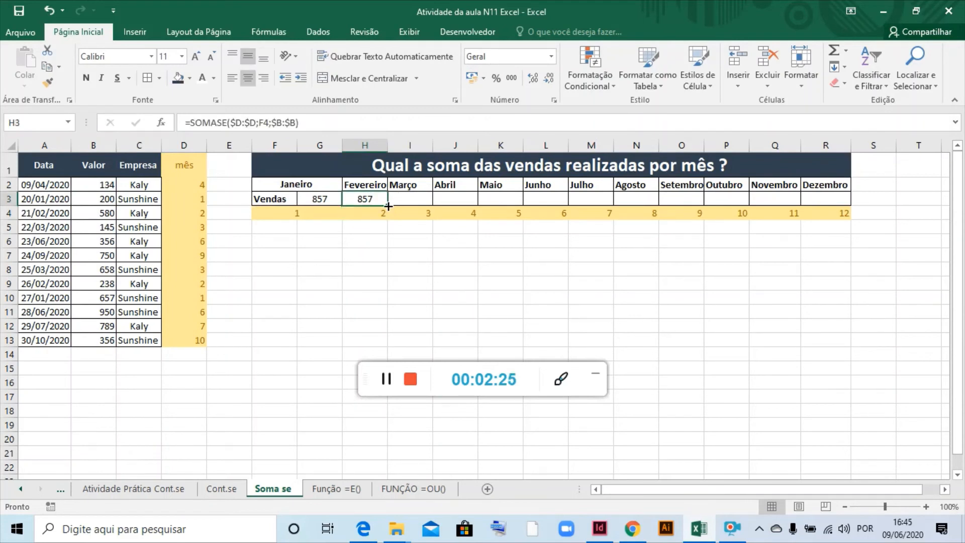
left_click_drag(388, 207, 477, 206)
left_click_drag(501, 198, 648, 194)
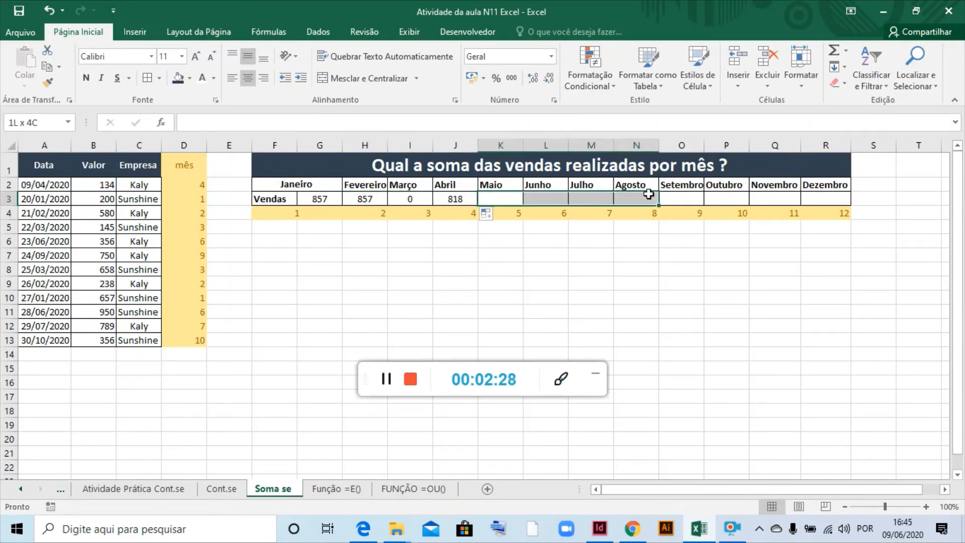
left_click(376, 200)
left_click_drag(388, 206, 664, 192)
left_click(374, 199)
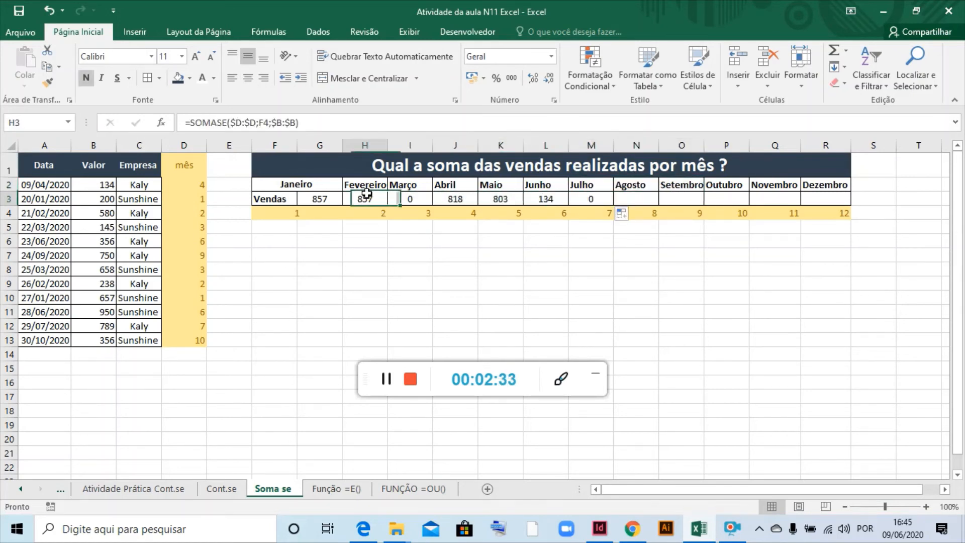
left_click_drag(389, 208, 621, 196)
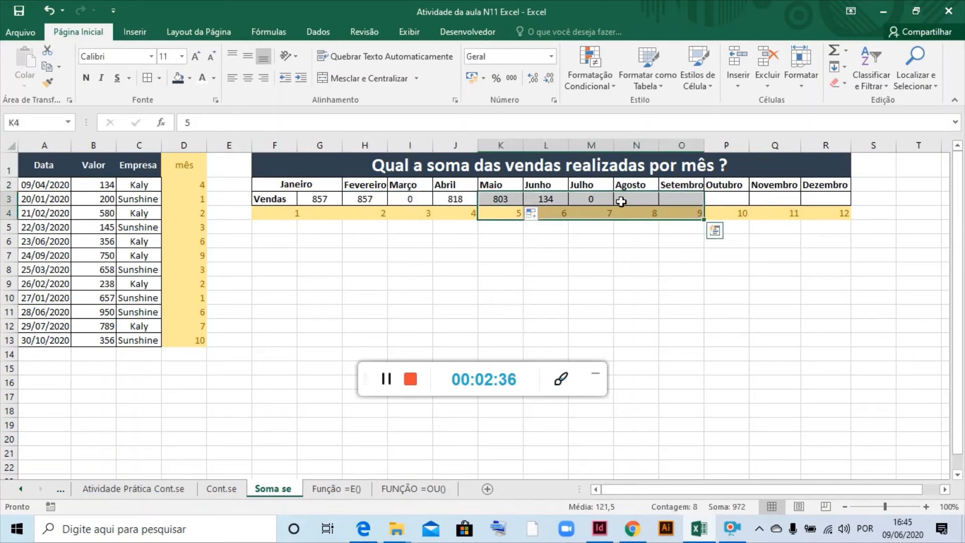
Fill the Janeiro formula from G3 across the Vendas row through Dezembro
left_click(333, 203)
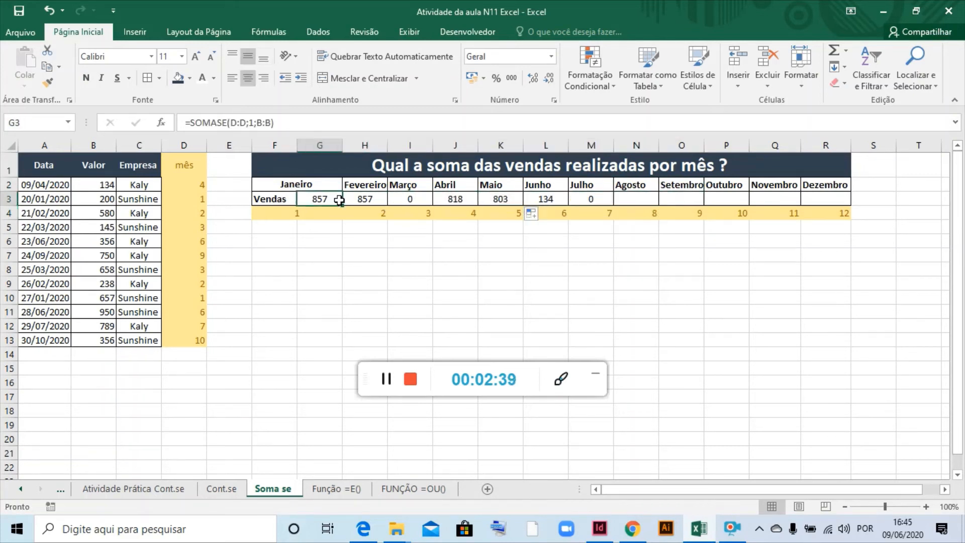
left_click_drag(344, 203, 540, 202)
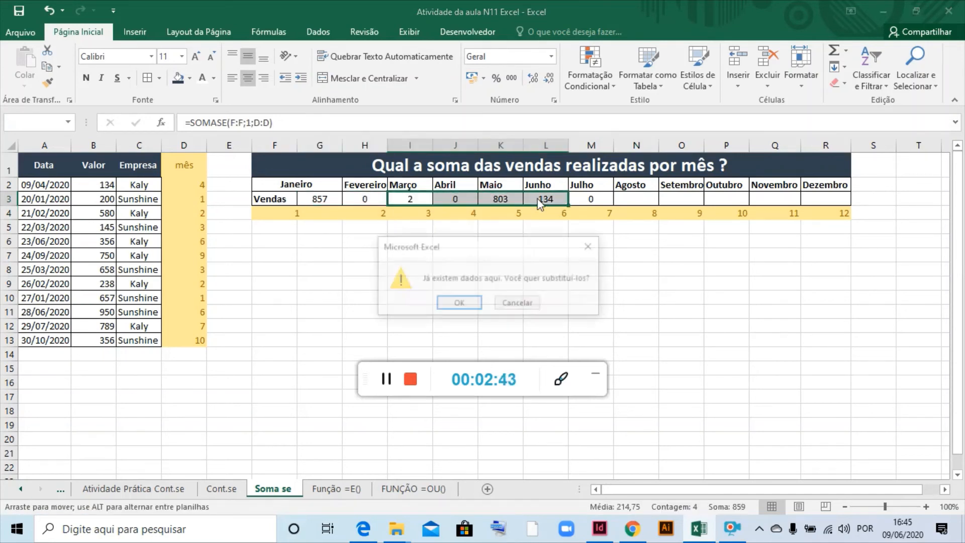
left_click(520, 304)
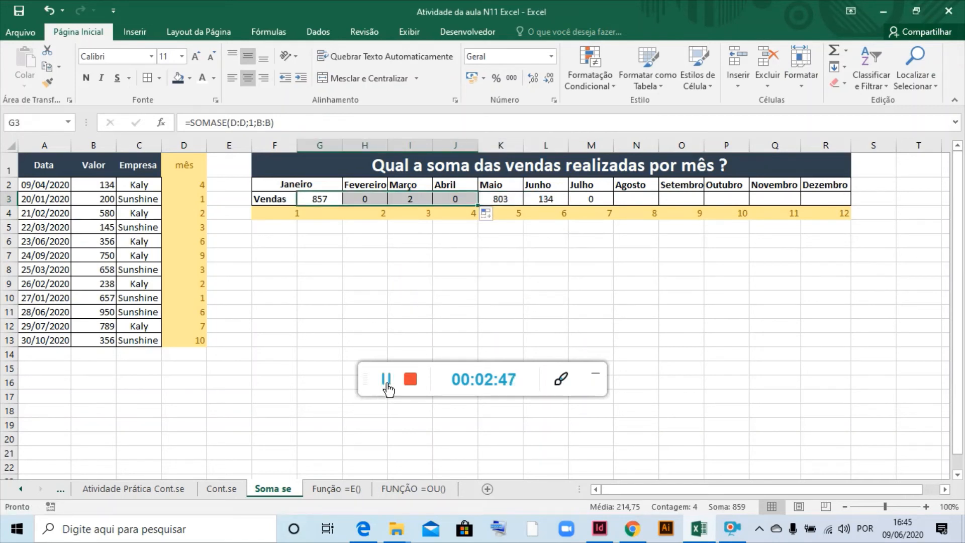
left_click(332, 201)
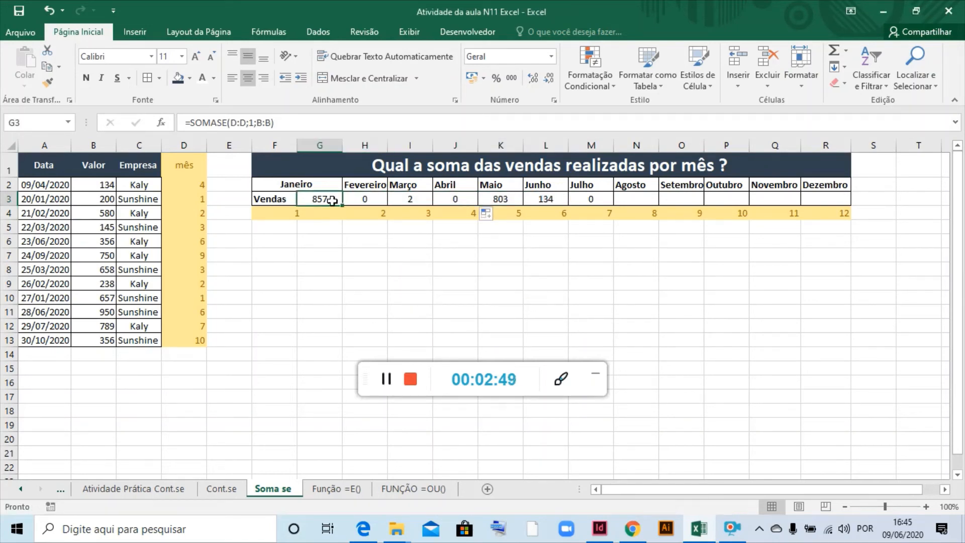
left_click(387, 390)
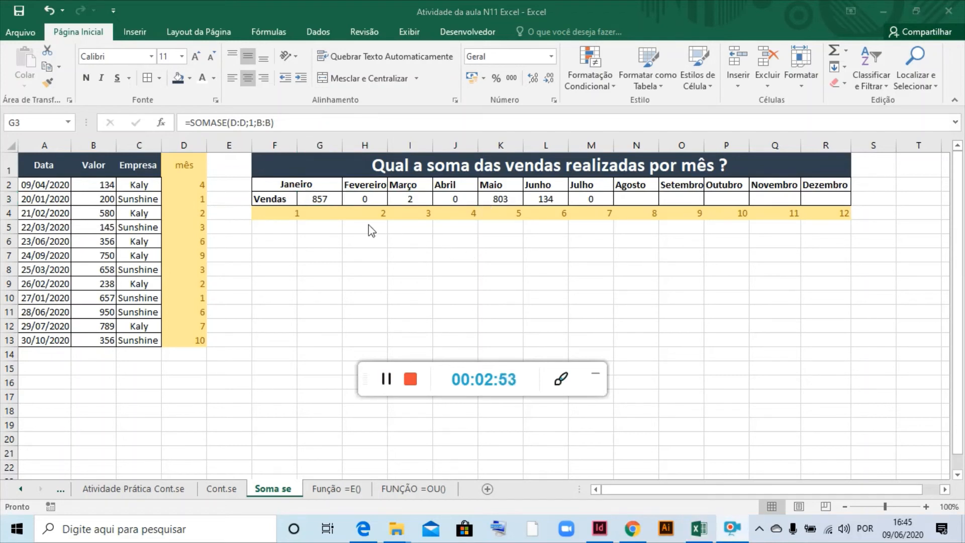
left_click(335, 202)
left_click_drag(342, 207, 835, 198)
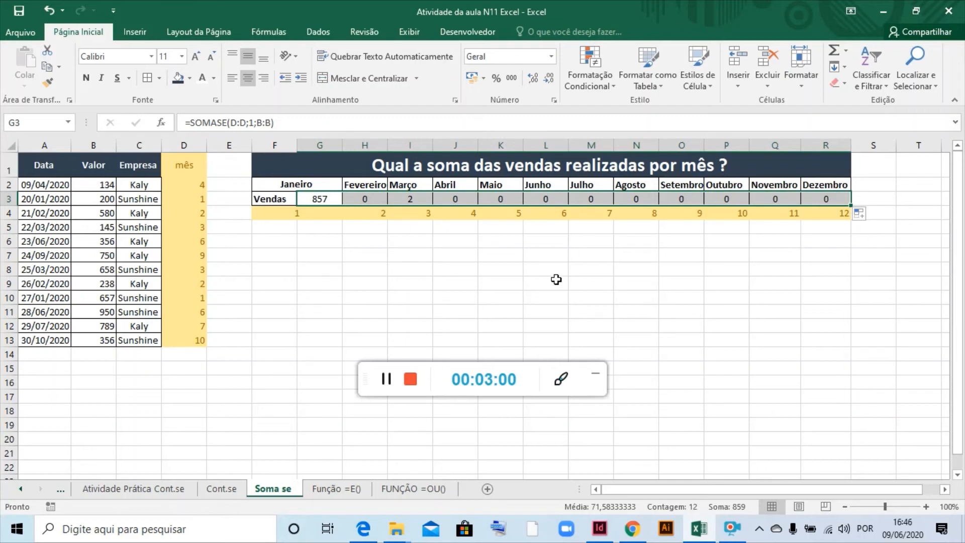
Compare the ranges and criterion of the Fevereiro formula in H3 with those of the Janeiro formula in G3
left_click(455, 283)
left_click(320, 199)
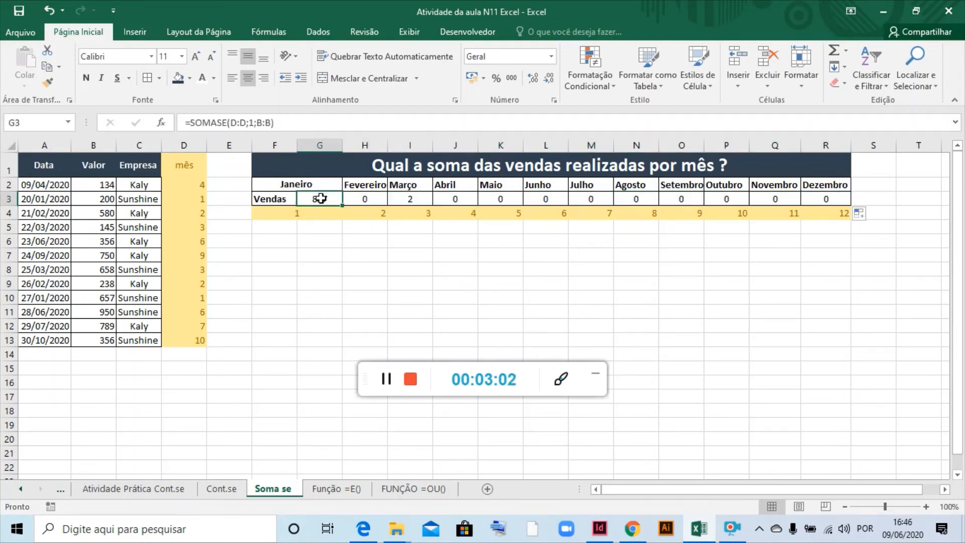
left_click(368, 199)
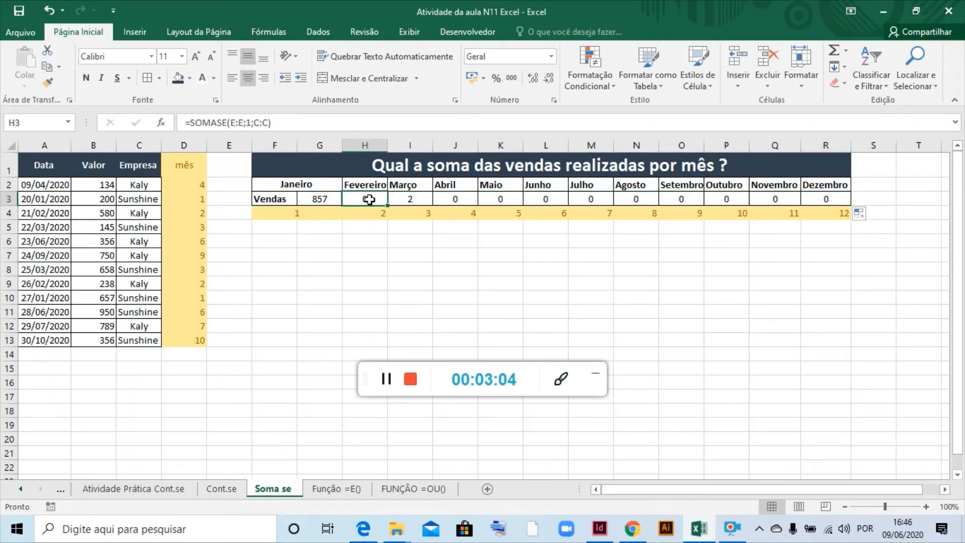
left_click(323, 201)
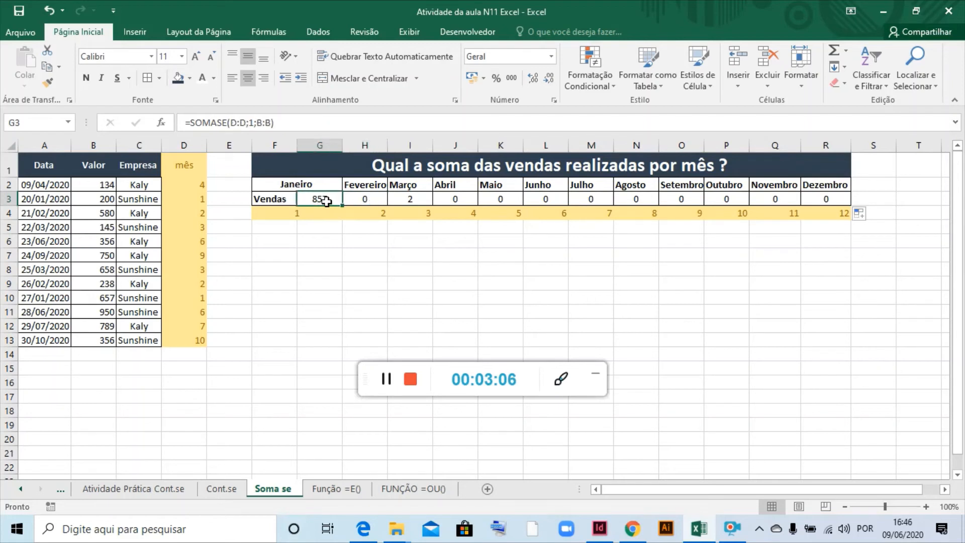
Undo the fills of the Janeiro formula across the Vendas row
key("ctrl+z")
key("ctrl+z")
key("ctrl+z")
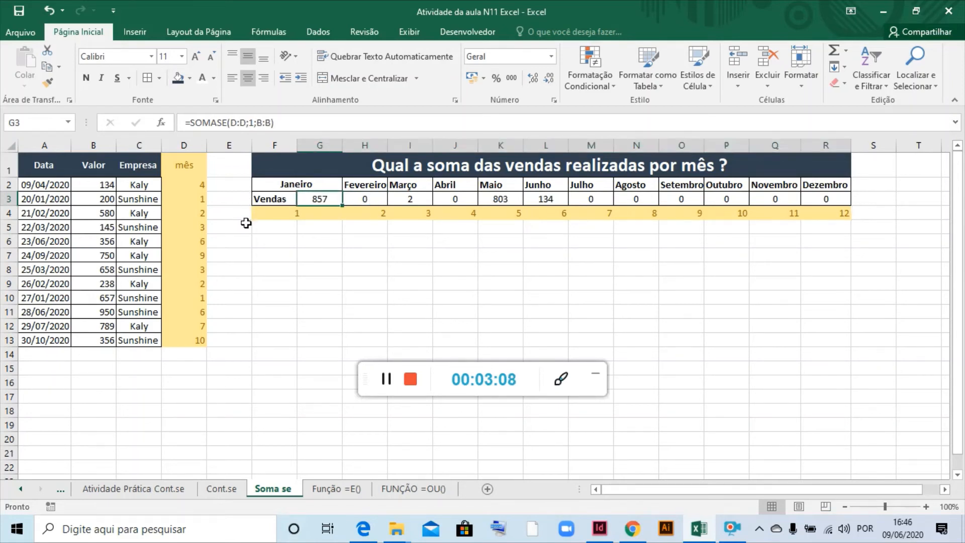
key("Right")
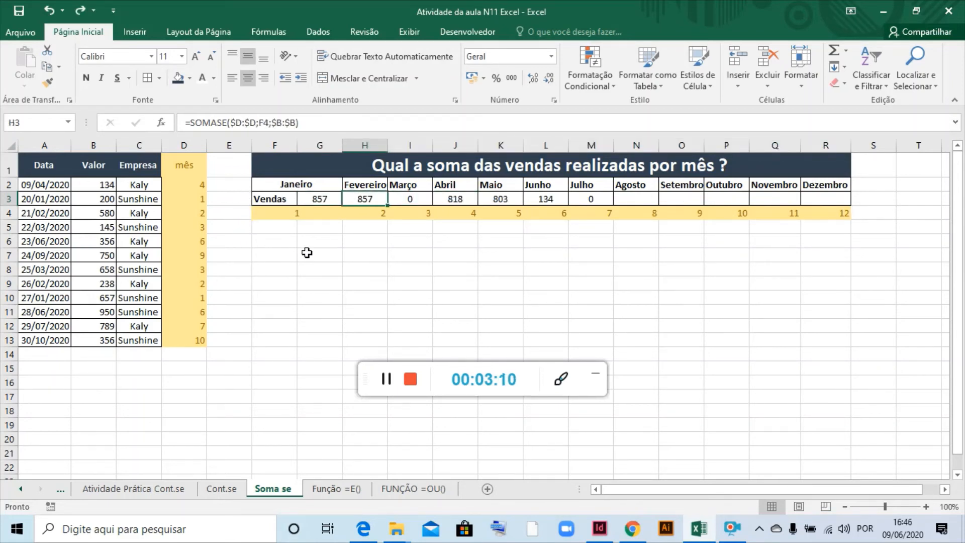
Clear the filled formulas from Março onward in the Vendas row, keeping the Fevereiro formula in H3
left_click(356, 254)
left_click(364, 198)
left_click_drag(411, 197, 799, 195)
key("Delete")
left_click(579, 273)
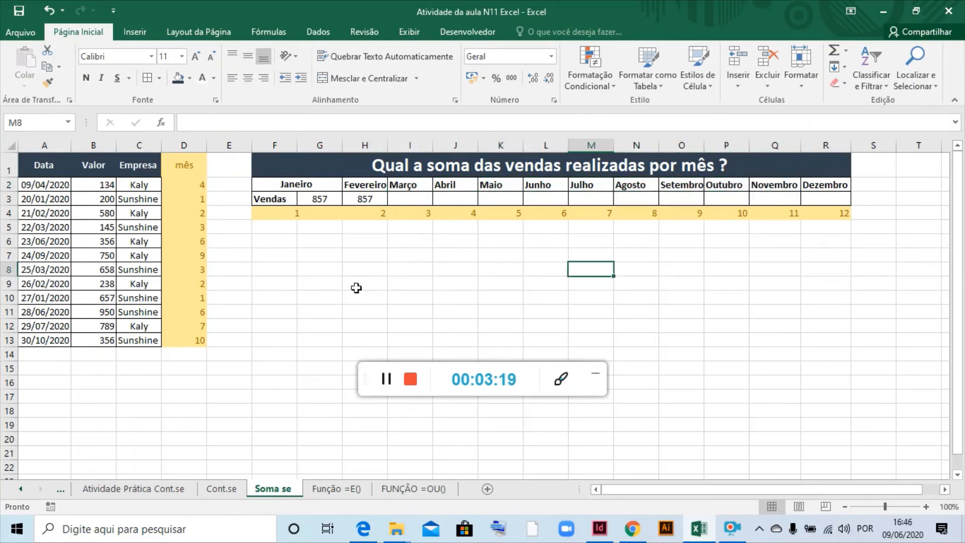
Fill the Fevereiro formula from H3 across the Vendas row through Dezembro in R3
left_click(359, 199)
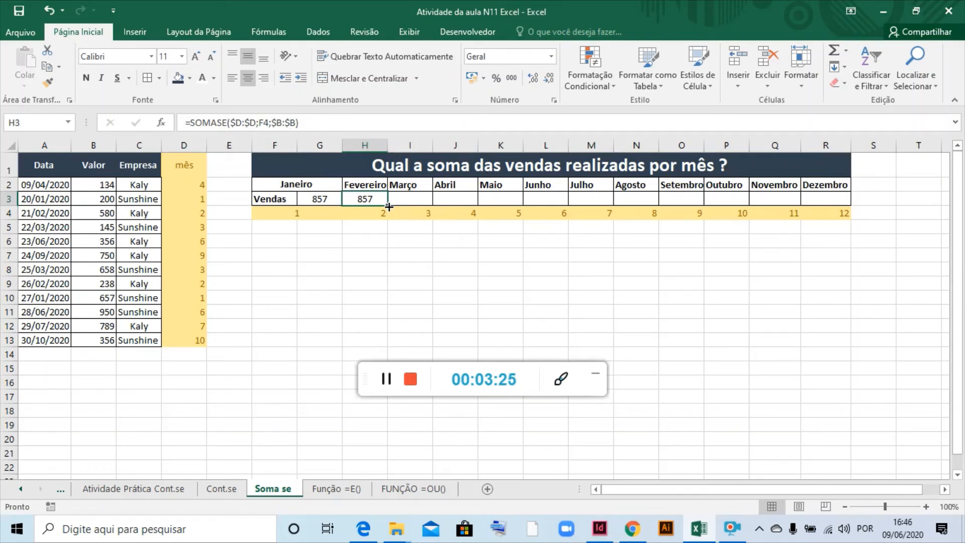
left_click_drag(389, 206, 830, 192)
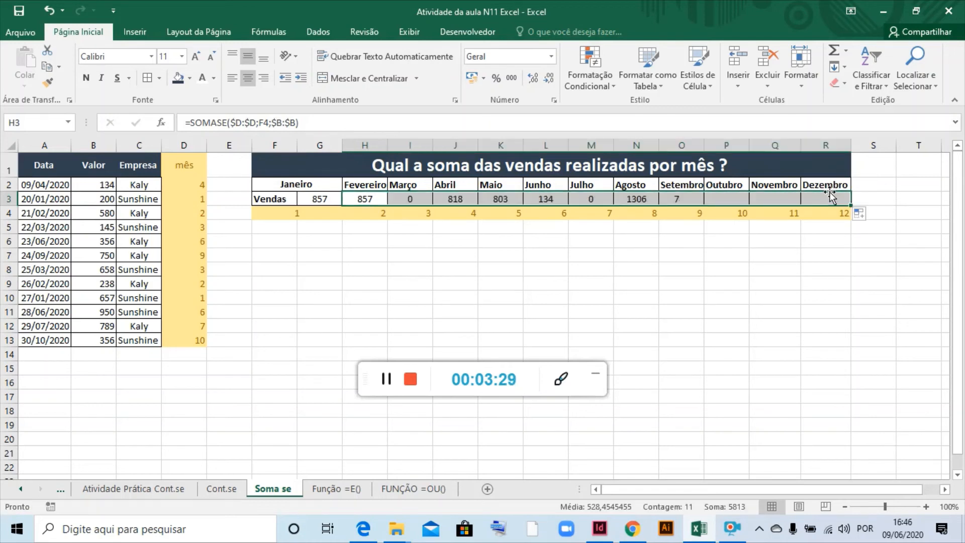
left_click(646, 336)
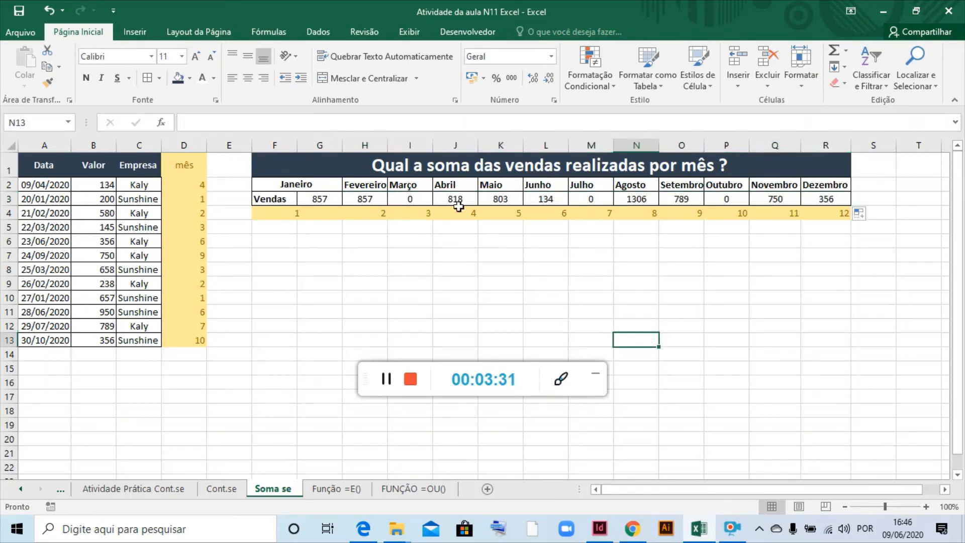
Check the criterion reference of the Fevereiro formula in H3 against the month number in H4
left_click(347, 202)
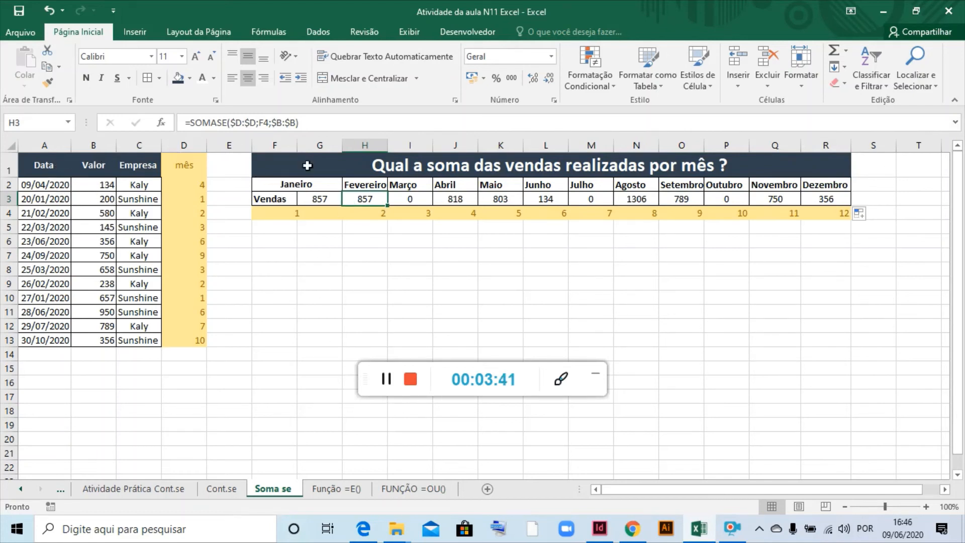
left_click(374, 215)
left_click(373, 201)
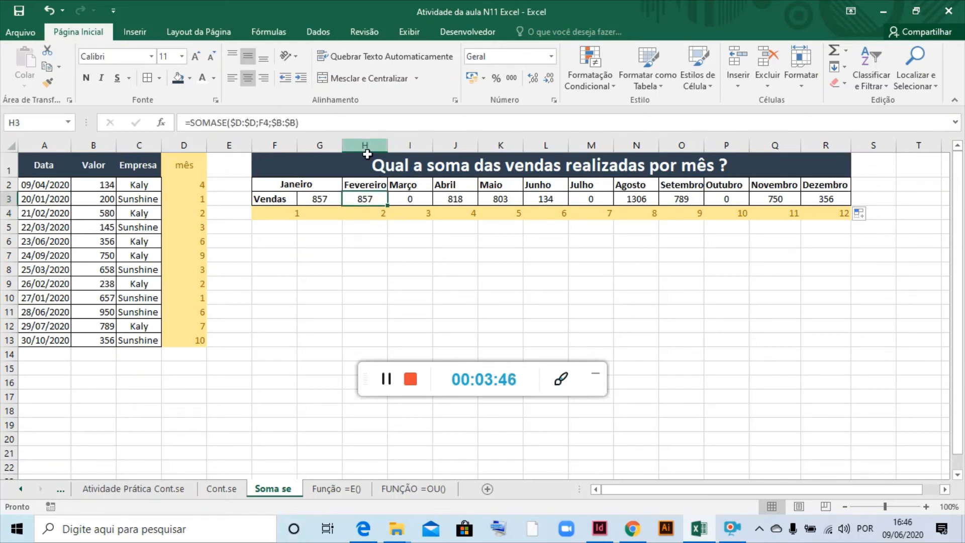
Replace the criterion in the Fevereiro formula in H3 with the month-number cell H4, giving =SOMASE($D:$D;H4;$B:$B)
left_click(373, 214)
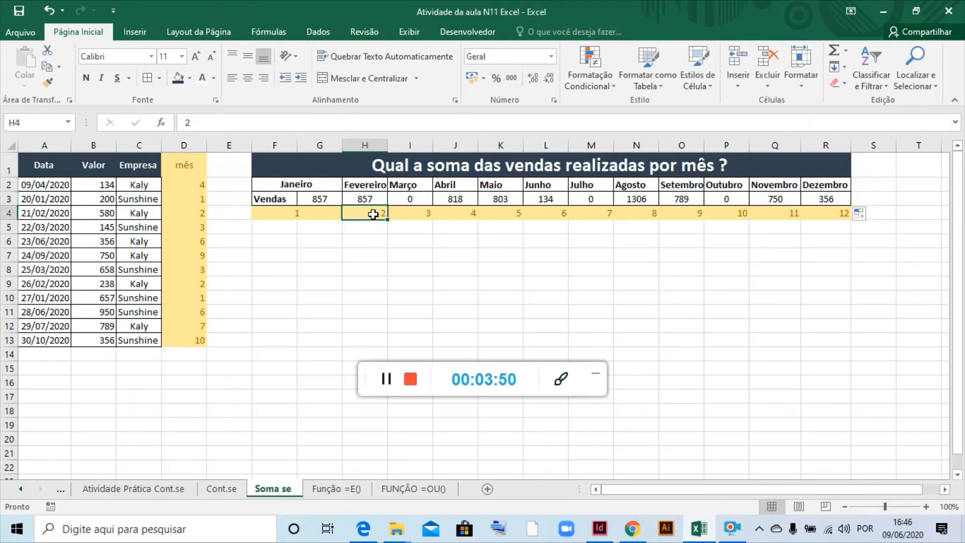
left_click(371, 199)
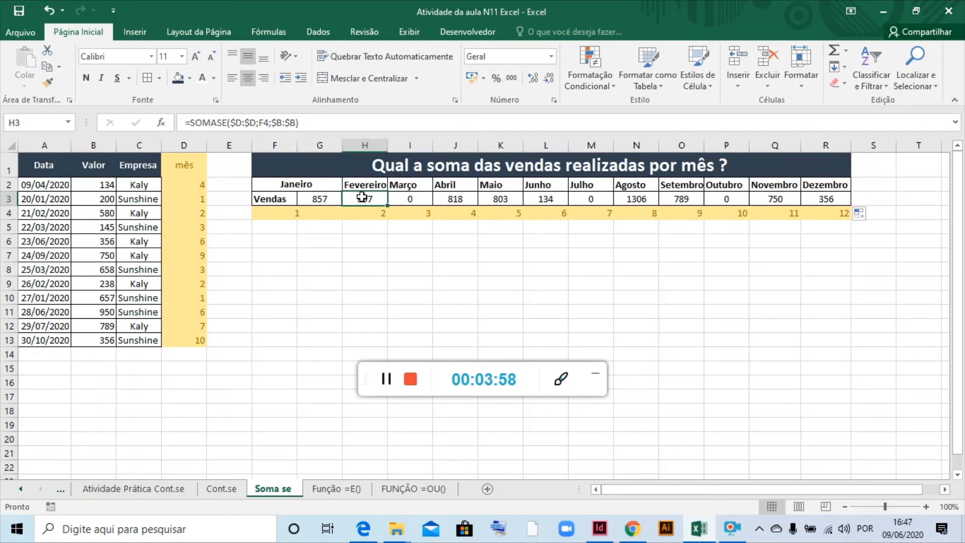
left_click(270, 124)
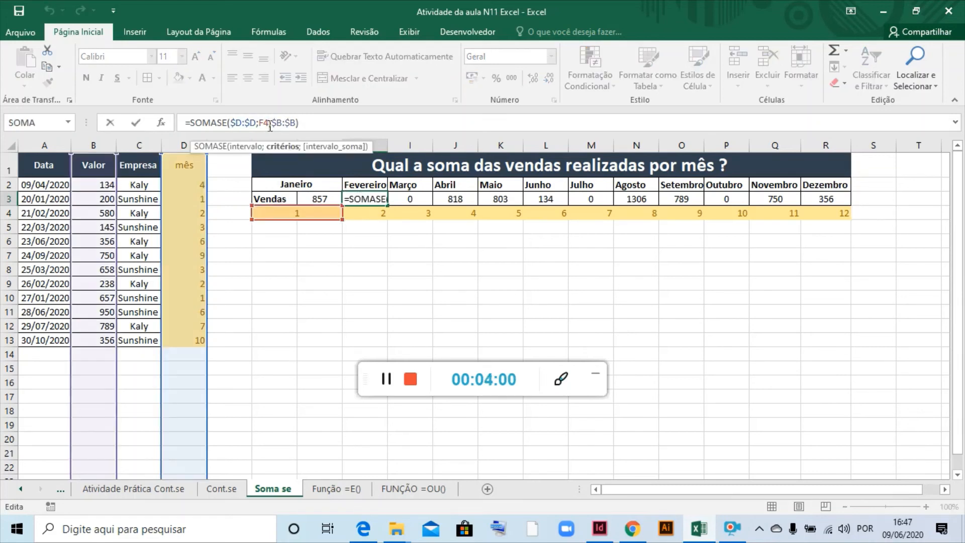
key("BackSpace")
key("BackSpace")
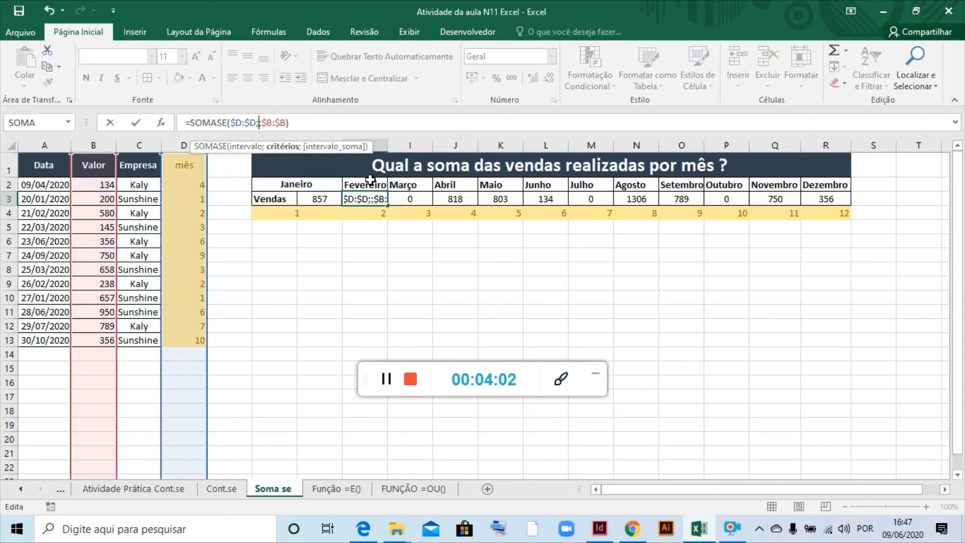
left_click(374, 213)
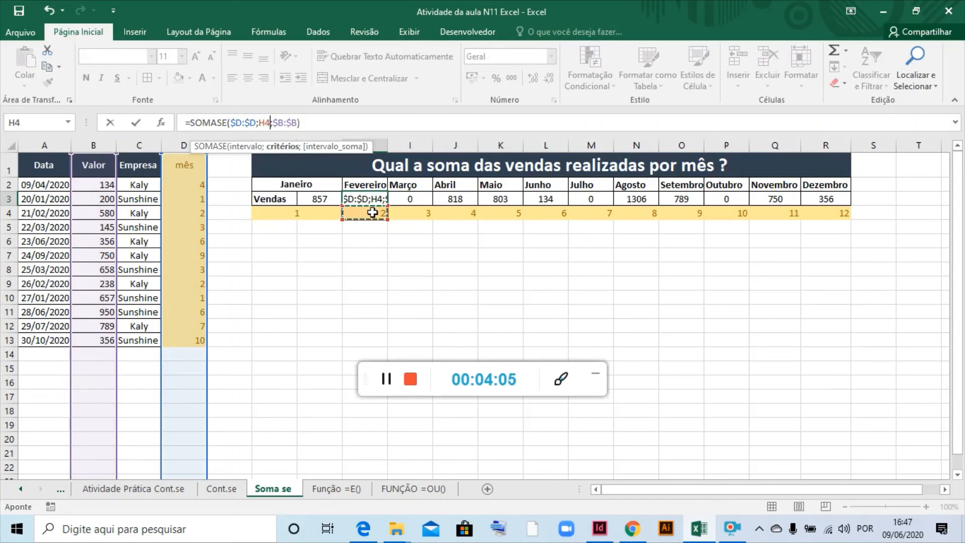
key("Return")
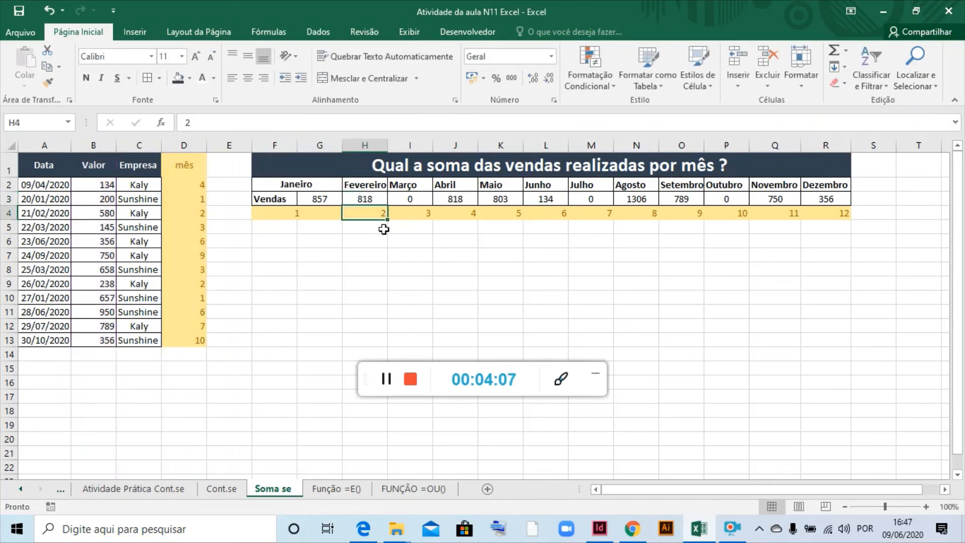
Fill the corrected Fevereiro formula from H3 across the Vendas row through Dezembro in R3
left_click(385, 199)
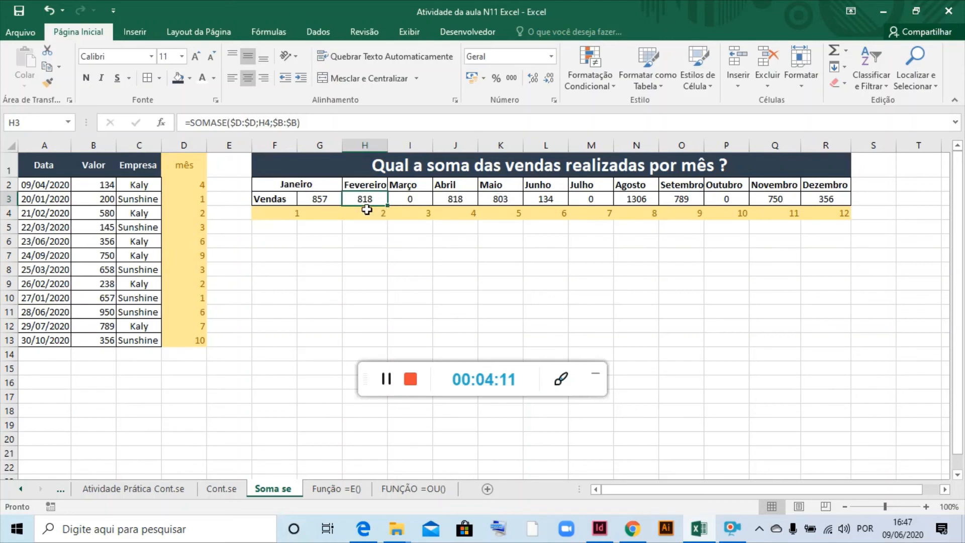
left_click(370, 215)
left_click(369, 199)
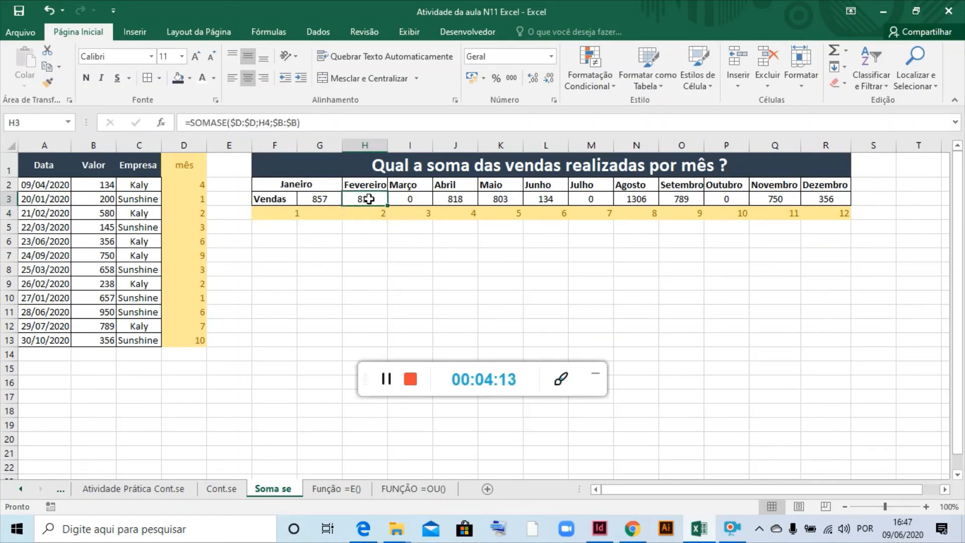
left_click(411, 200)
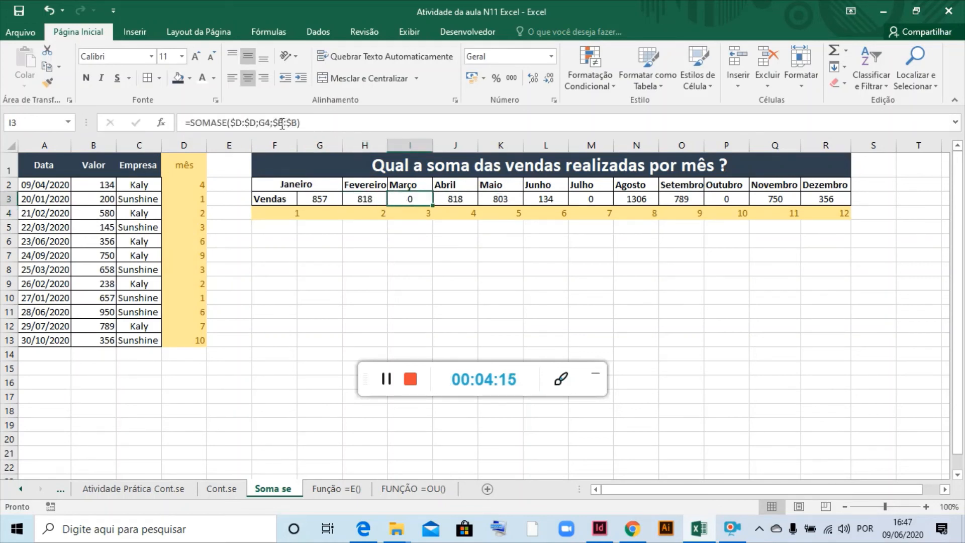
left_click(420, 214)
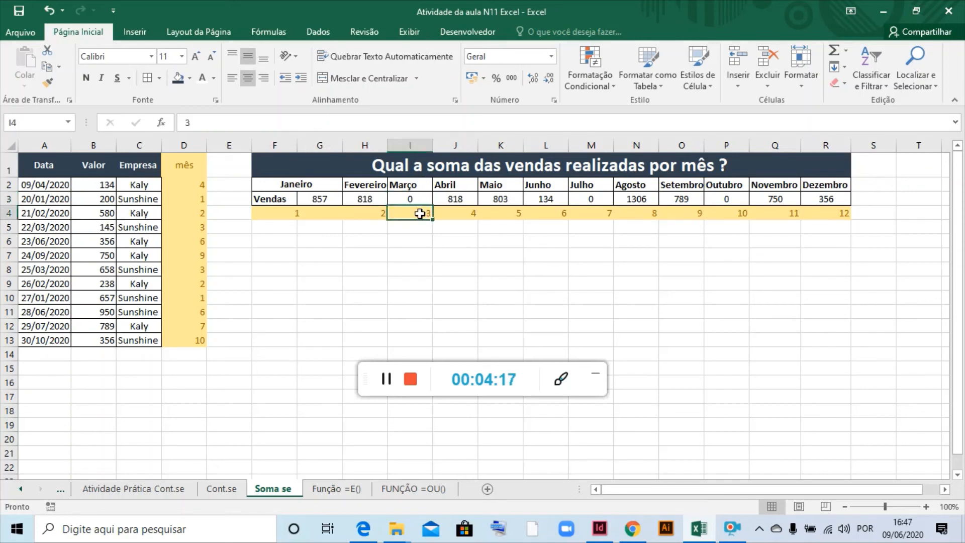
left_click(413, 201)
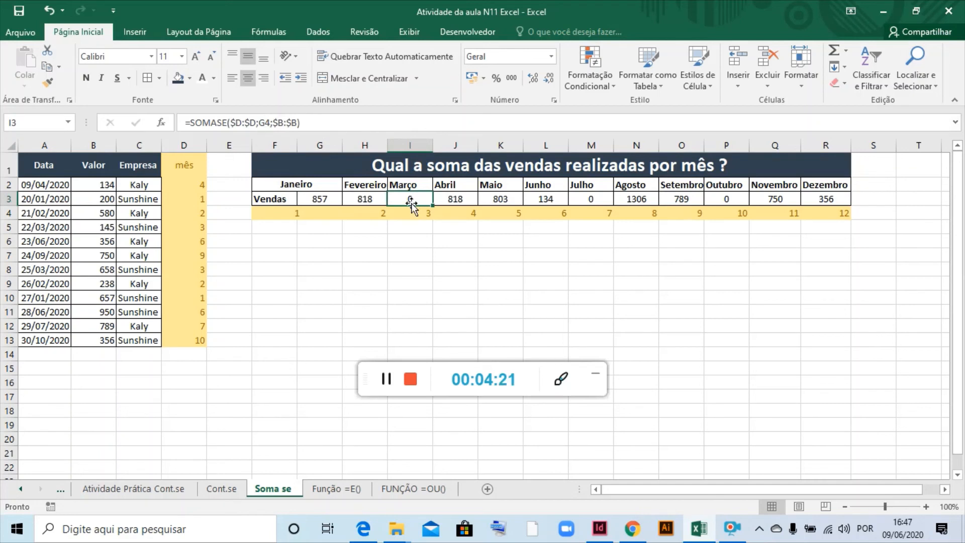
left_click(360, 201)
left_click_drag(388, 206, 830, 193)
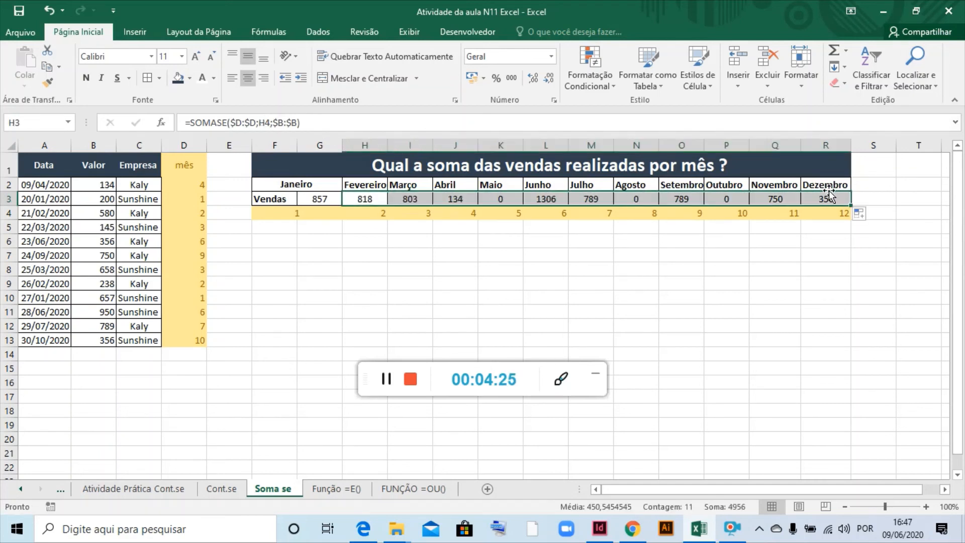
Check the criterion references and sums of the Vendas formulas from Março through Julho against the month numbers in row 4
left_click(417, 202)
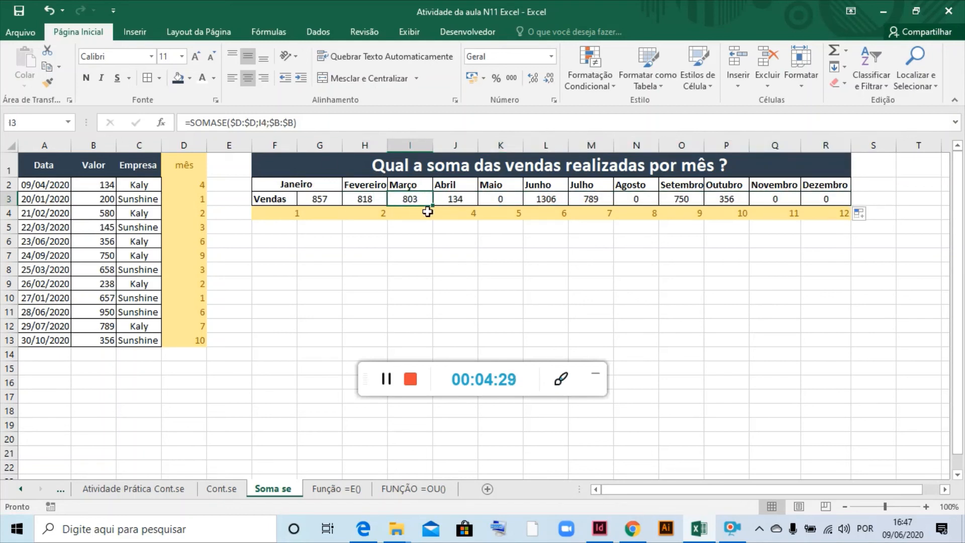
left_click(454, 199)
left_click(462, 211)
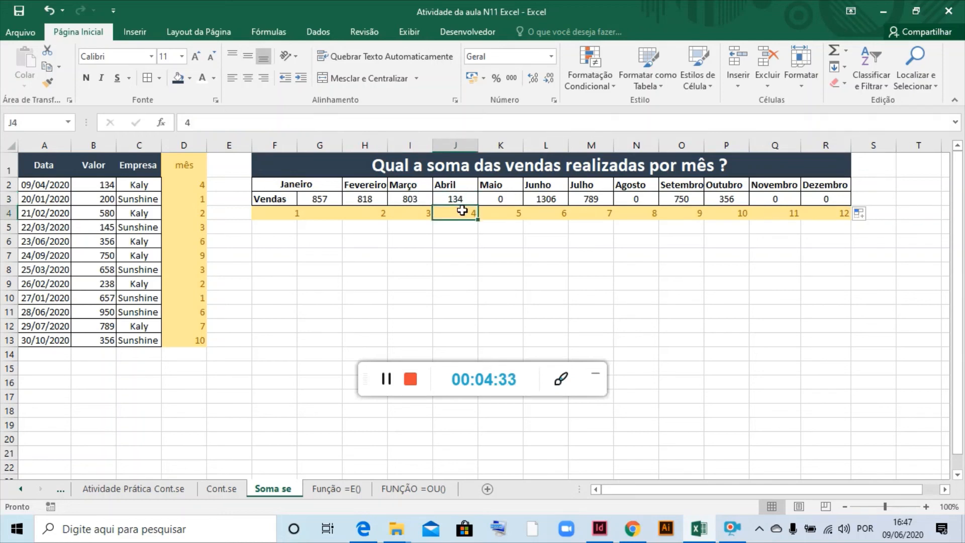
left_click(455, 200)
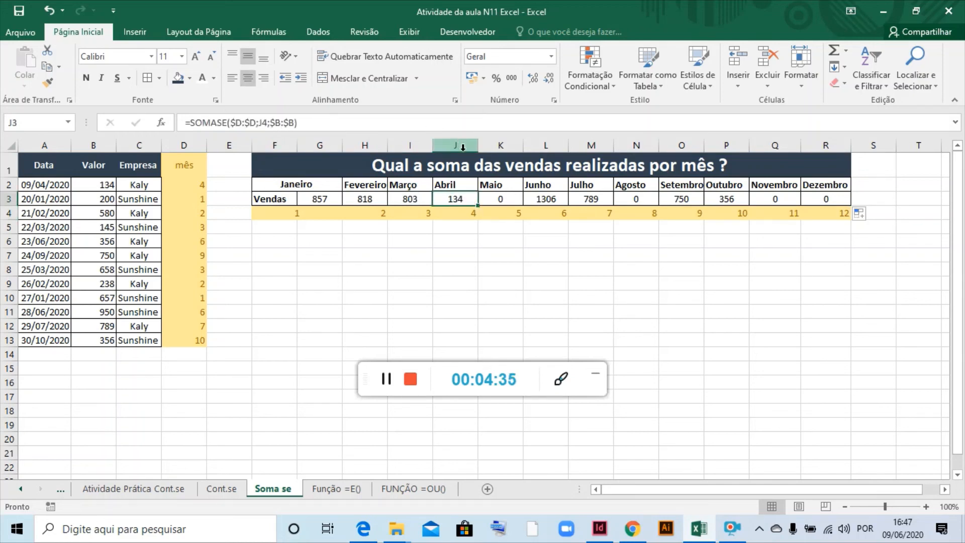
left_click(506, 200)
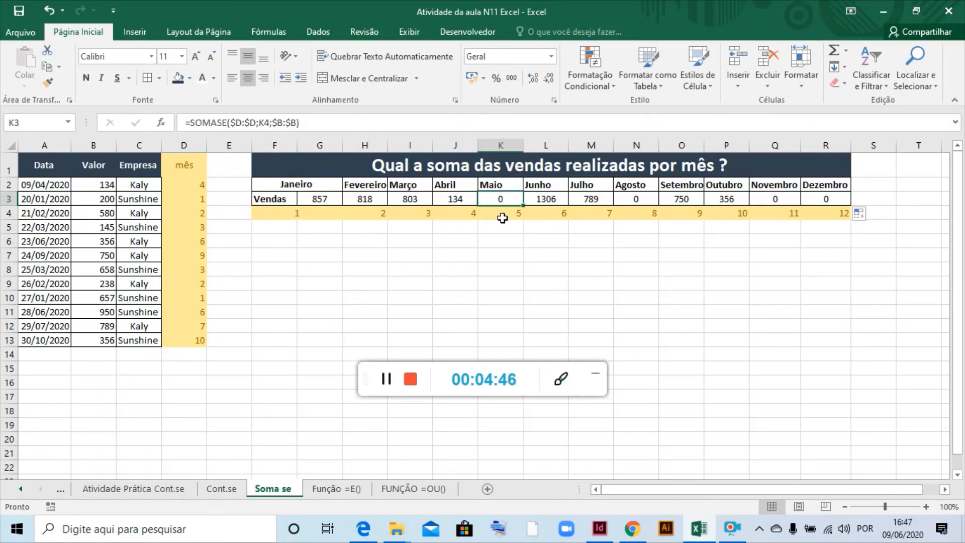
left_click(551, 201)
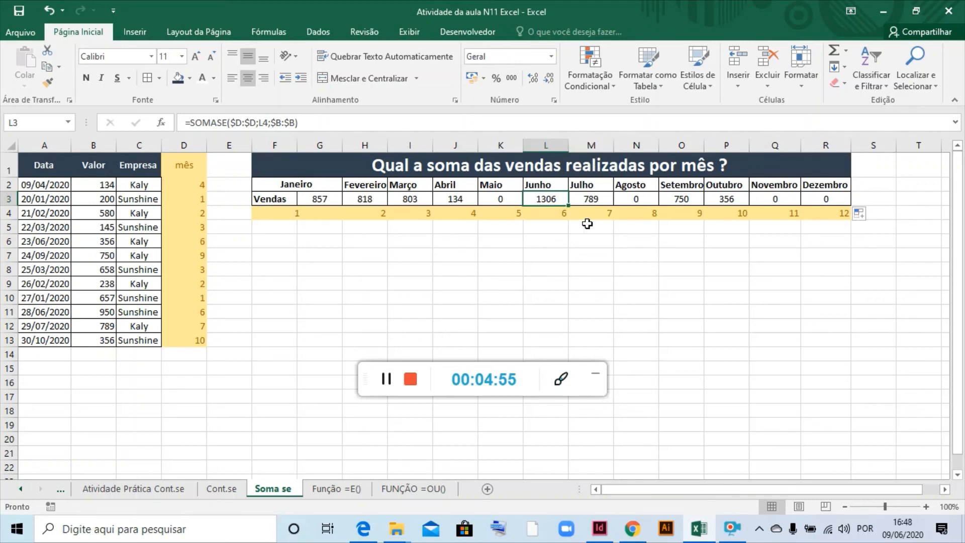
left_click(596, 200)
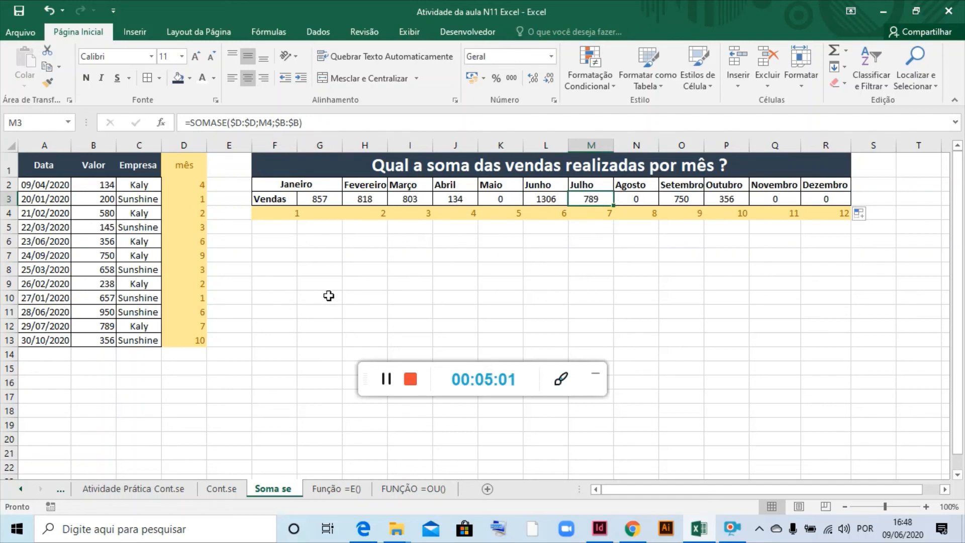
Review the month-number criteria in row 4, the mês and Valor columns, and the Fevereiro formula in H3 that uses them
left_click(278, 217)
left_click(373, 214)
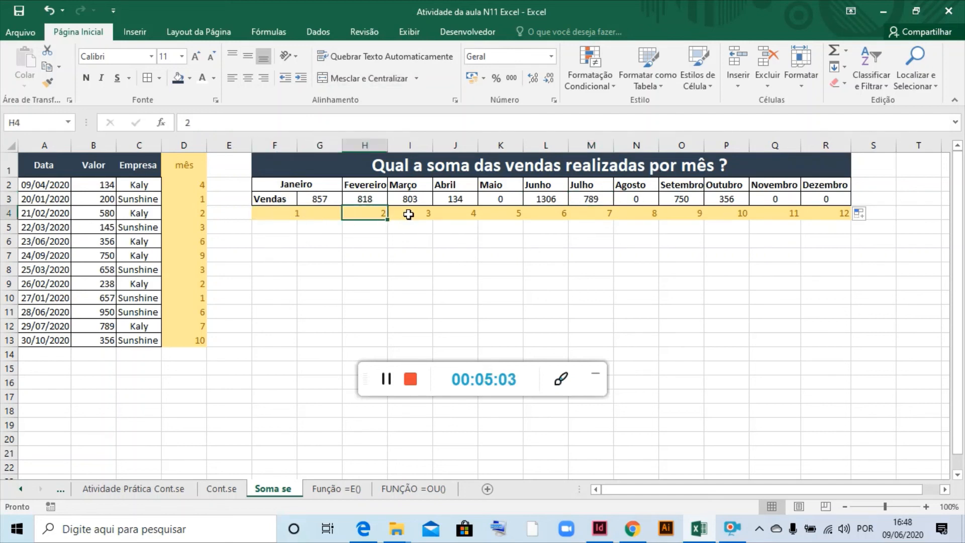
left_click(409, 214)
left_click(455, 203)
left_click(473, 214)
left_click(497, 216)
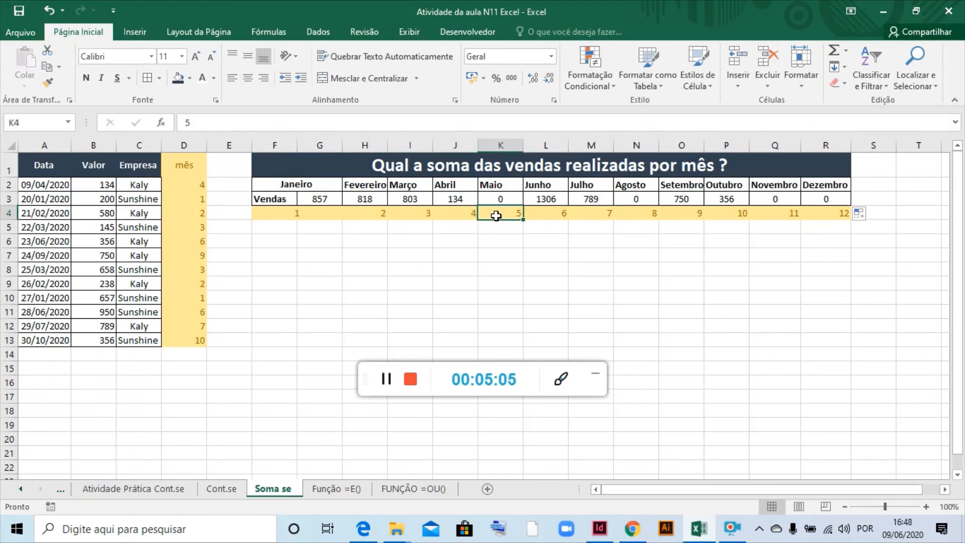
left_click(526, 216)
left_click_drag(617, 210, 612, 210)
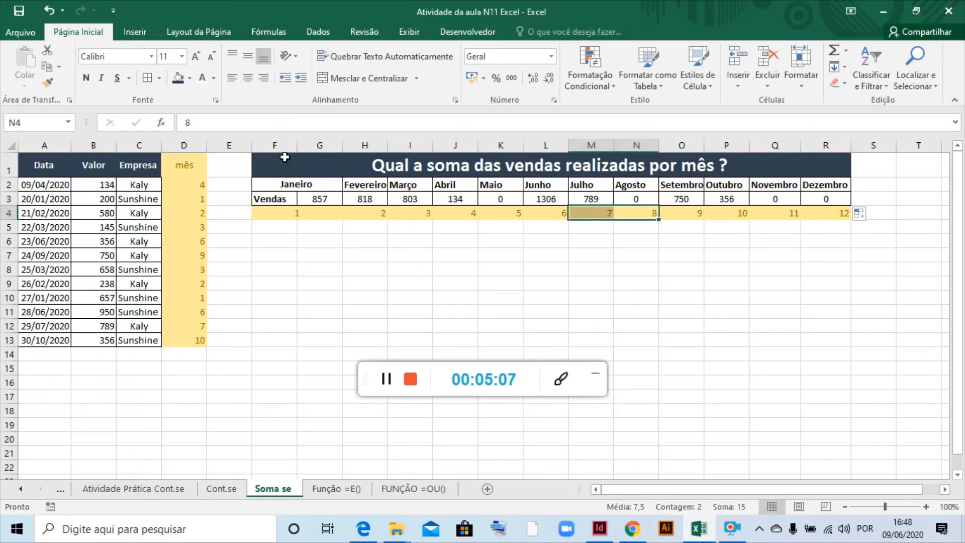
left_click(173, 145)
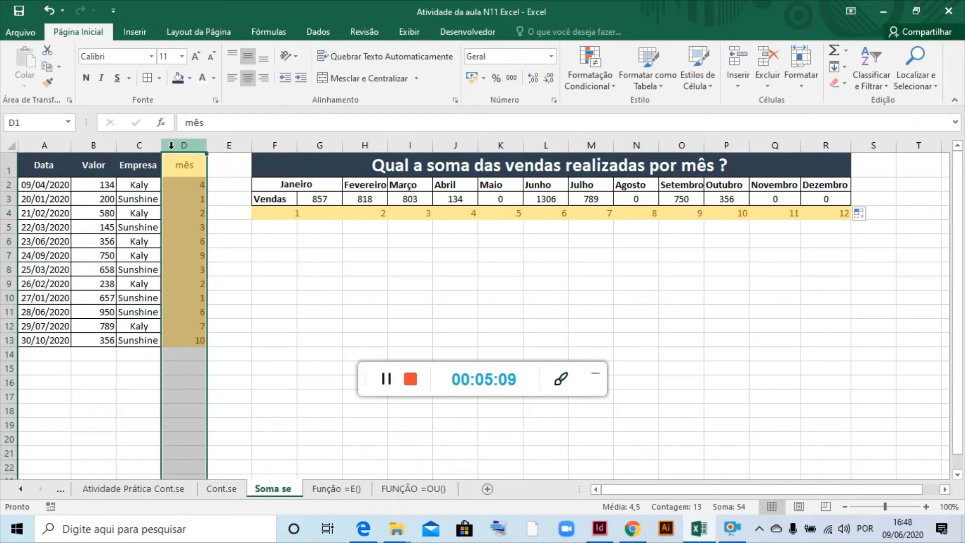
left_click(109, 146)
left_click(369, 201)
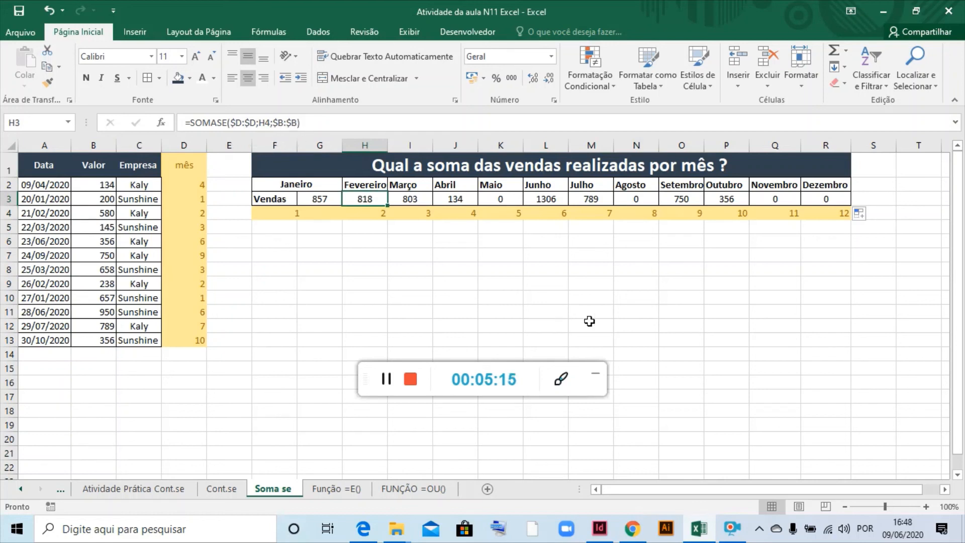
left_click(532, 340)
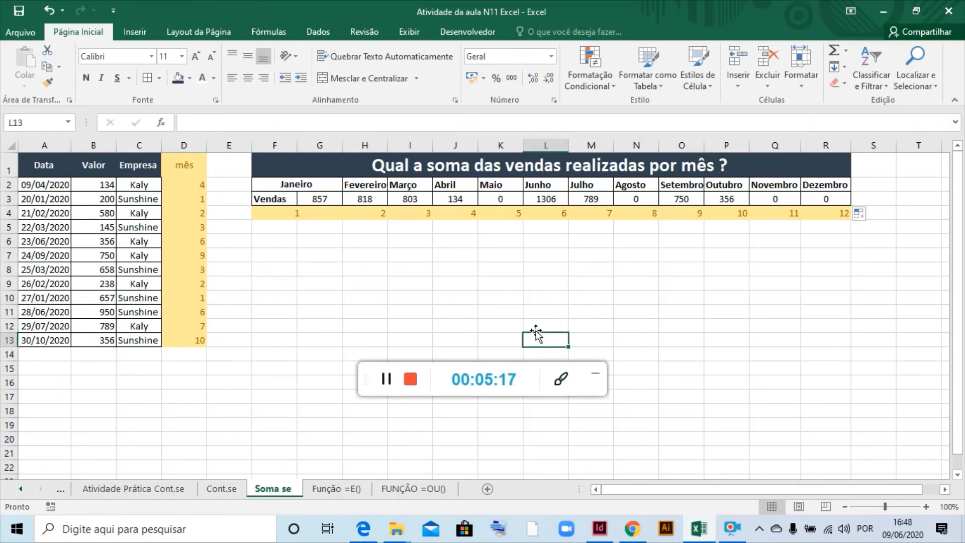